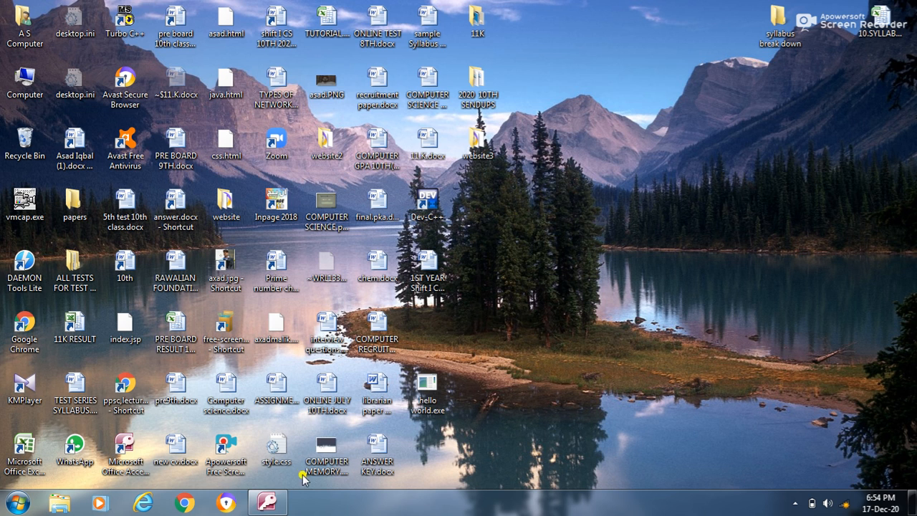
Step: Switch to Microsoft Access and create a blank database named STUDENT
left_click(281, 498)
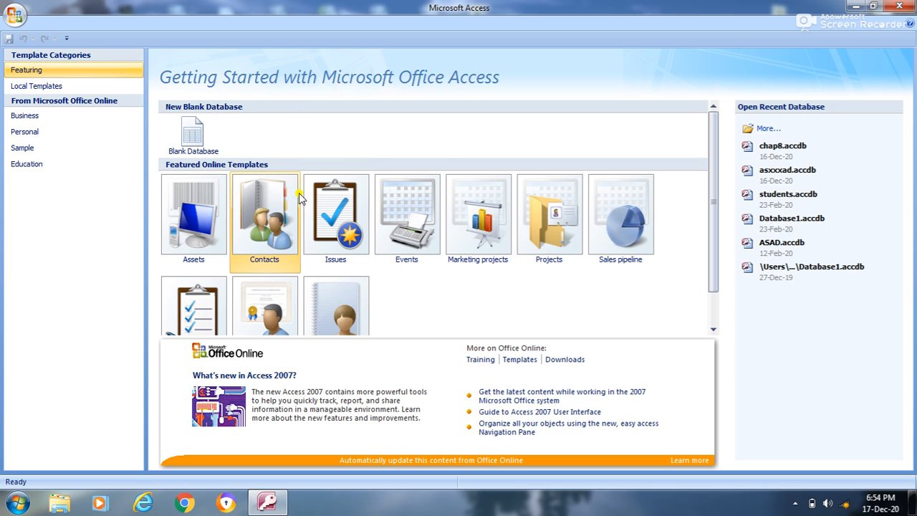
left_click(187, 142)
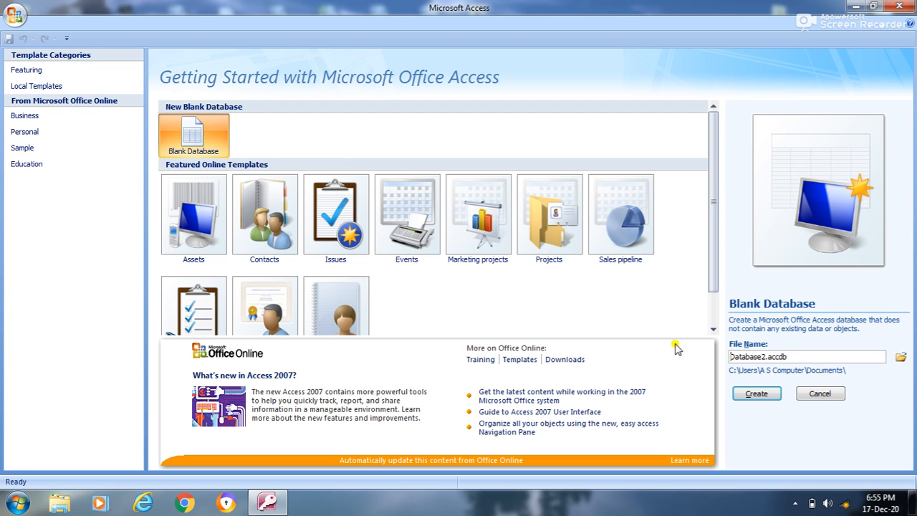
left_click(804, 358)
key("BackSpace")
key("BackSpace")
key("BackSpace")
key("BackSpace")
key("BackSpace")
key("BackSpace")
key("BackSpace")
key("BackSpace")
key("BackSpace")
key("BackSpace")
key("BackSpace")
key("BackSpace")
key("BackSpace")
key("BackSpace")
key("BackSpace")
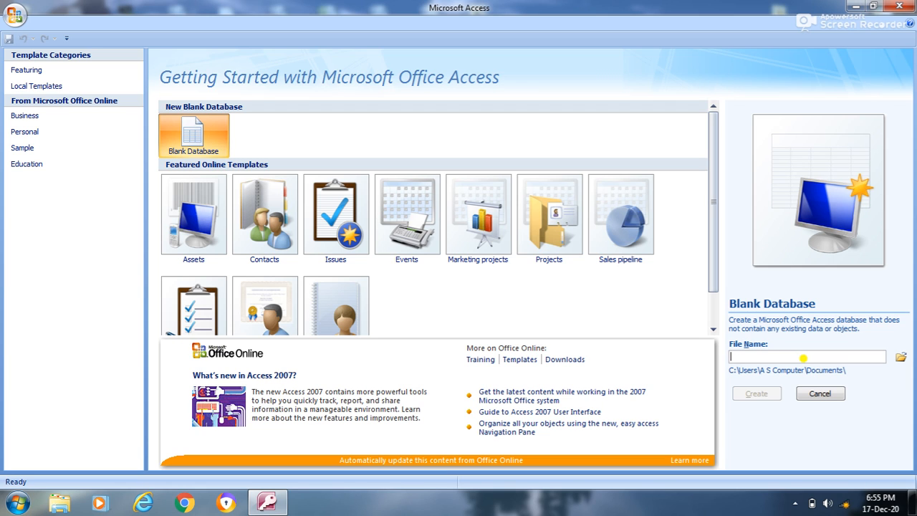
key("Caps_Lock")
type("S")
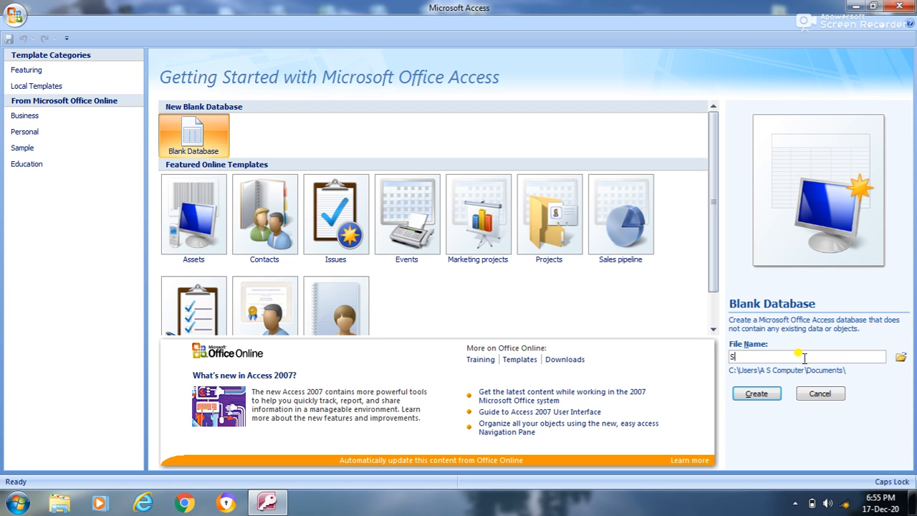
type("TUDENT")
left_click(761, 394)
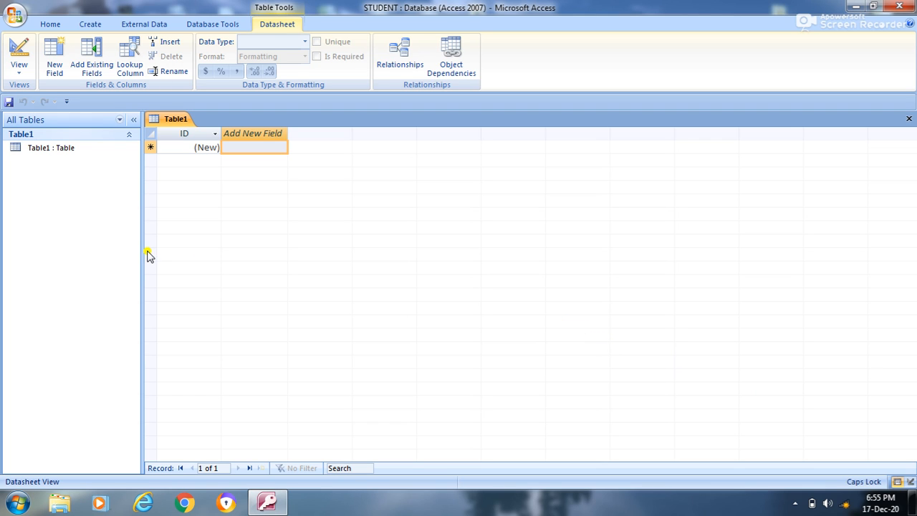
Step: Close the unsaved default table and create a new blank table in the database
right_click(177, 122)
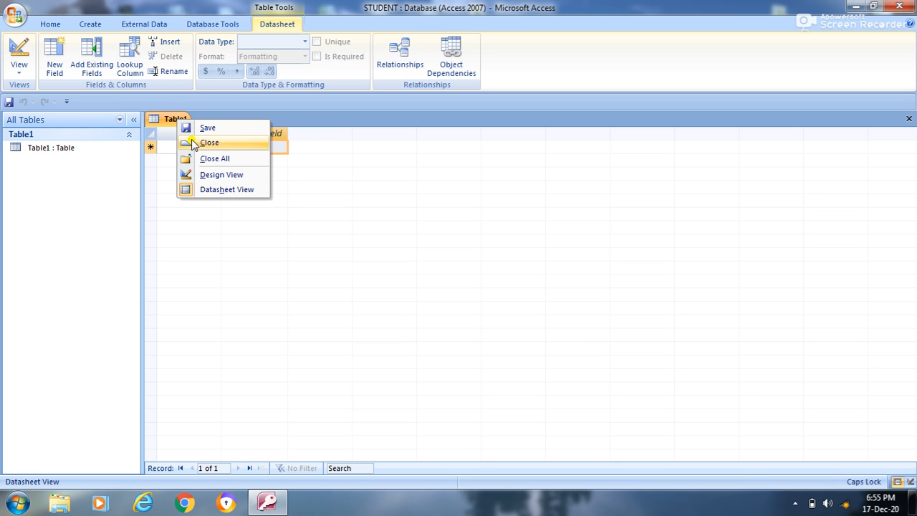
left_click(193, 143)
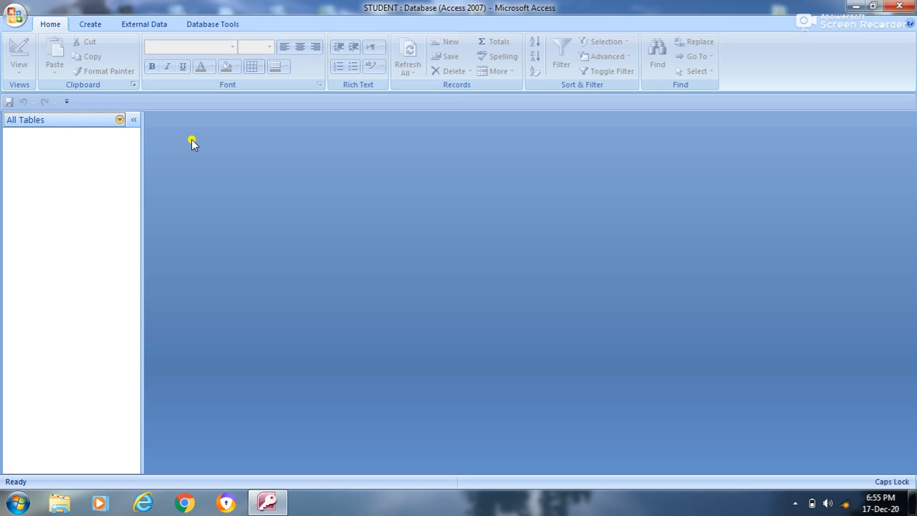
left_click(96, 31)
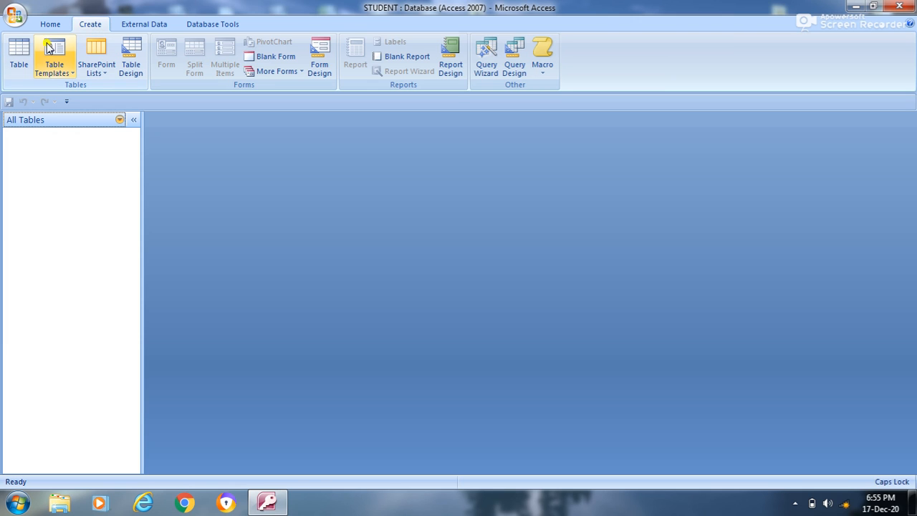
left_click(14, 65)
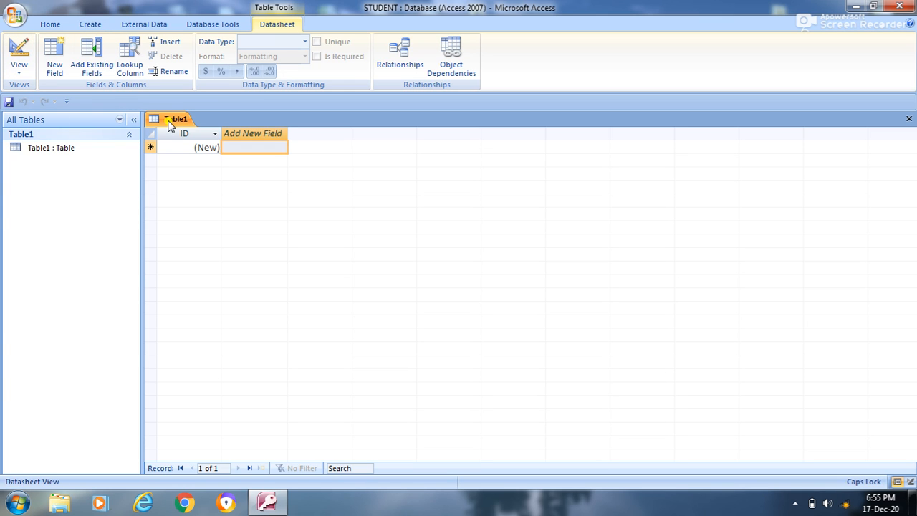
Step: Save the new table under the name Student
right_click(168, 120)
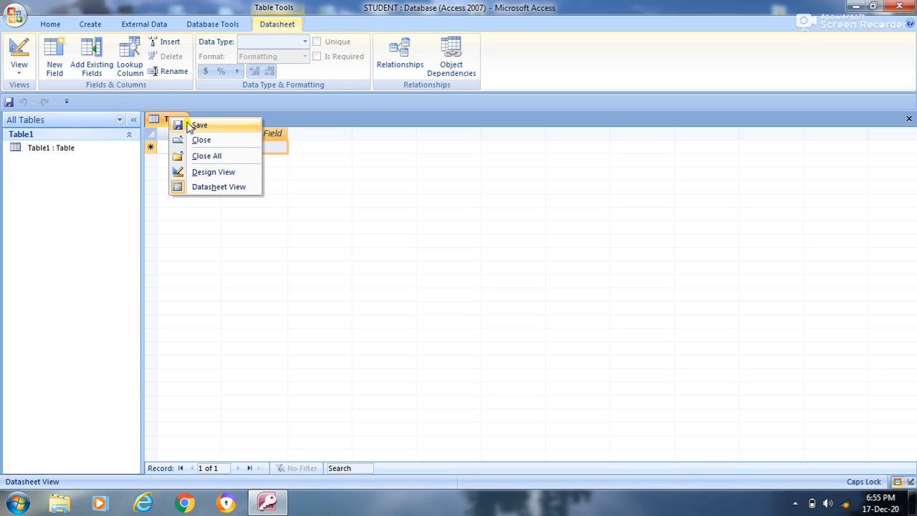
left_click(195, 125)
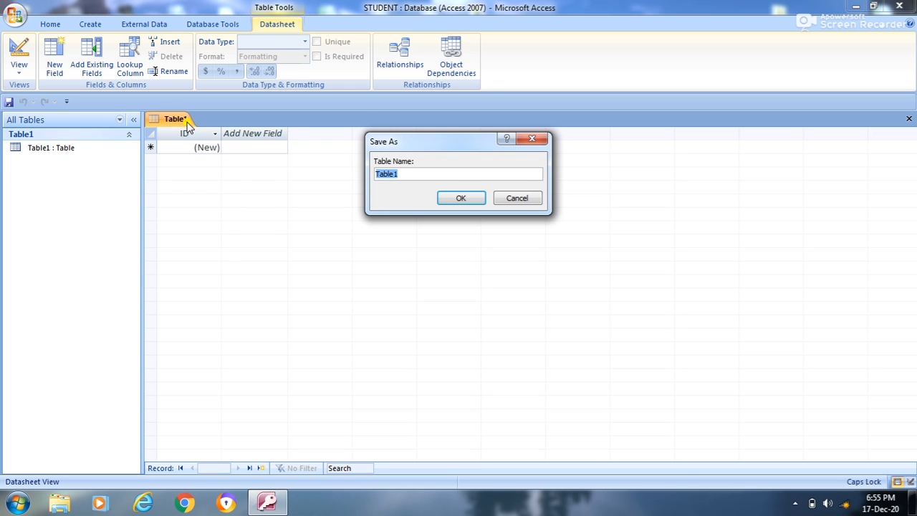
left_click(412, 174)
key("BackSpace")
key("BackSpace")
key("BackSpace")
key("BackSpace")
key("BackSpace")
key("BackSpace")
type("STUDENT")
key("BackSpace")
key("BackSpace")
key("BackSpace")
key("BackSpace")
key("BackSpace")
key("BackSpace")
key("Caps_Lock")
type("tu")
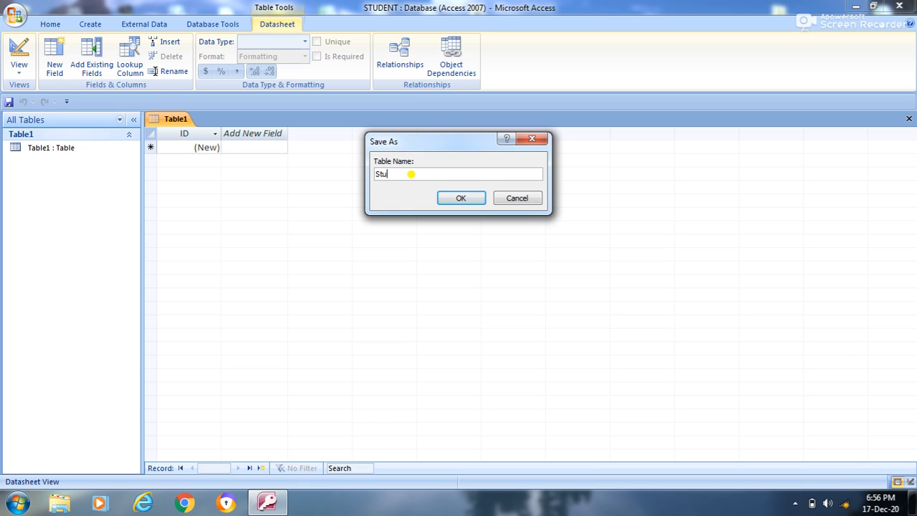
type("dent")
left_click(459, 199)
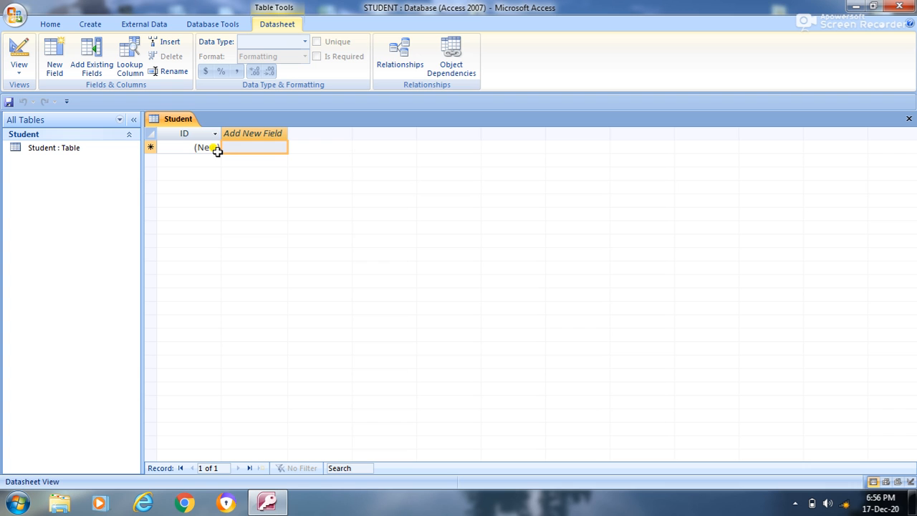
Step: View the Student table in Design View and return to Datasheet View
right_click(177, 119)
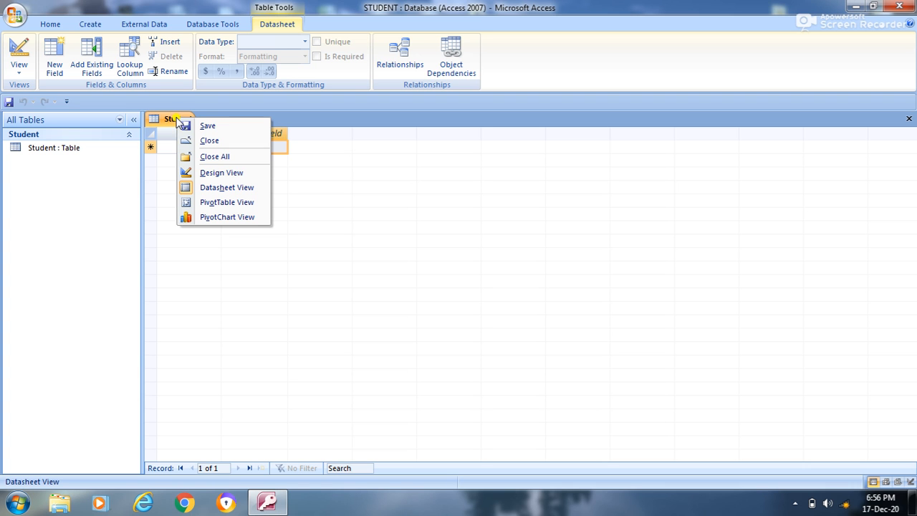
left_click(200, 171)
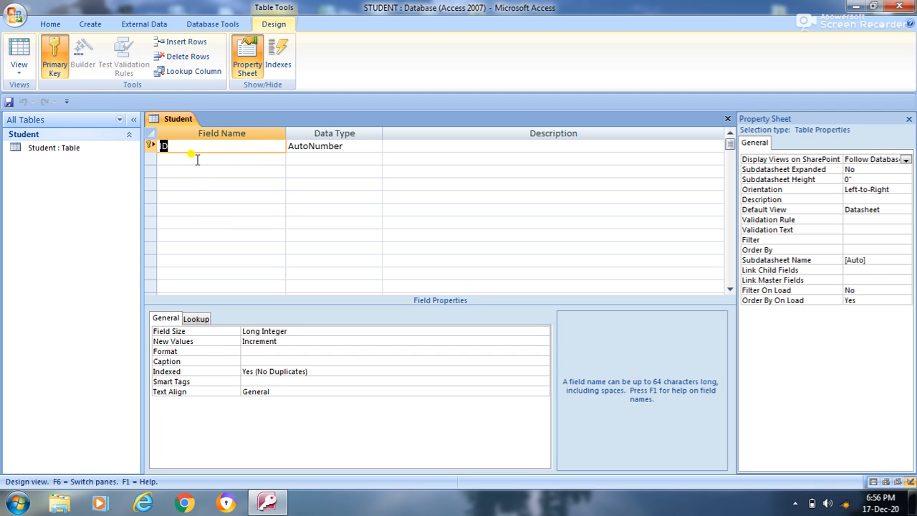
right_click(178, 120)
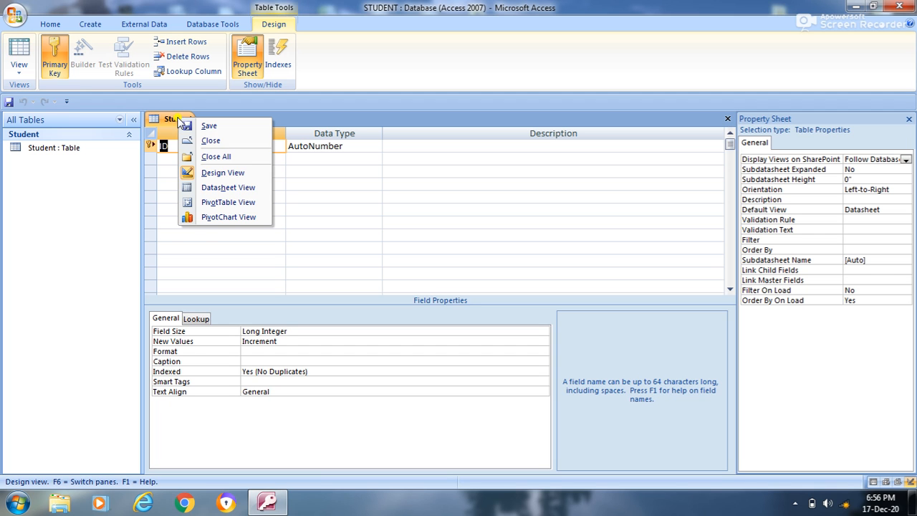
left_click(209, 187)
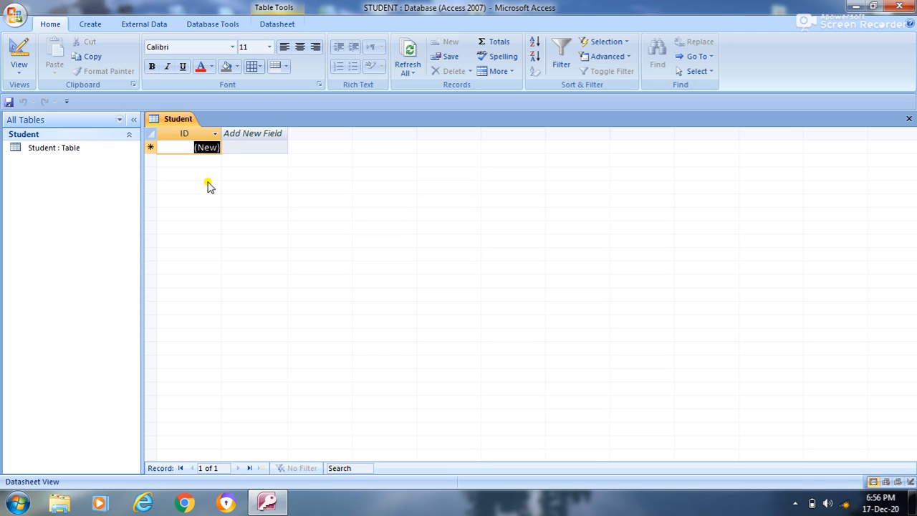
Step: Switch the Student table to Design View and rename its ID field as Roll No
left_click(178, 118)
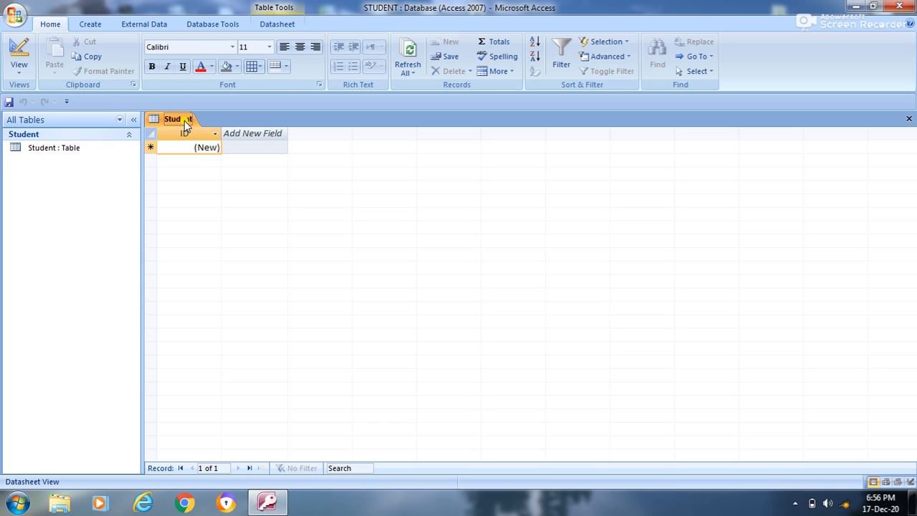
right_click(184, 120)
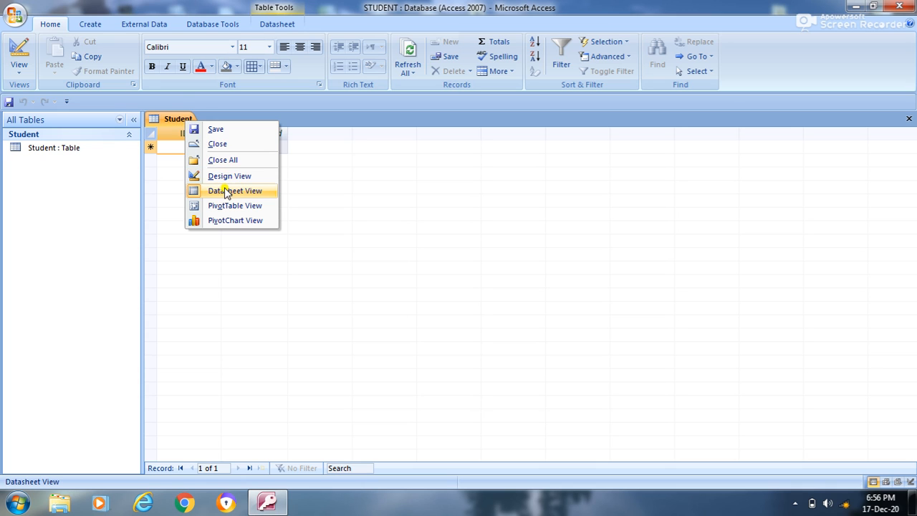
left_click(229, 176)
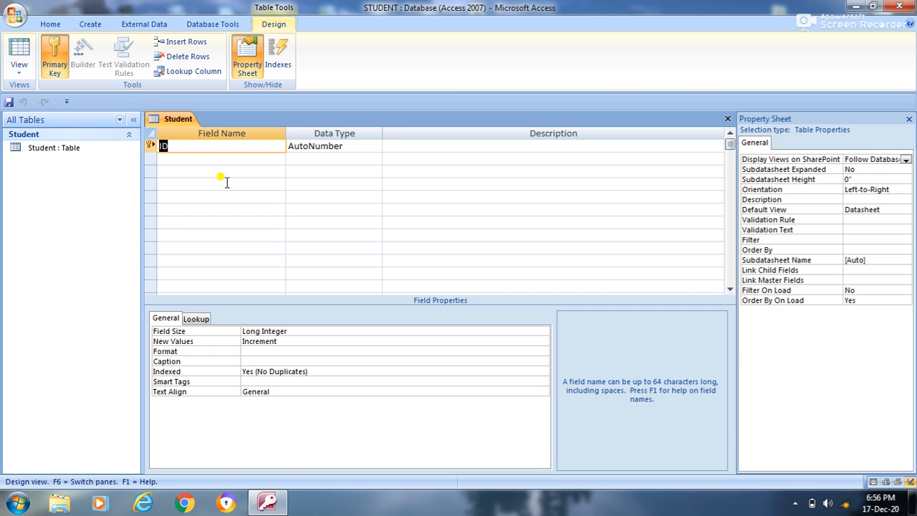
left_click(209, 146)
key("BackSpace")
key("BackSpace")
type("Roll No")
left_click(216, 159)
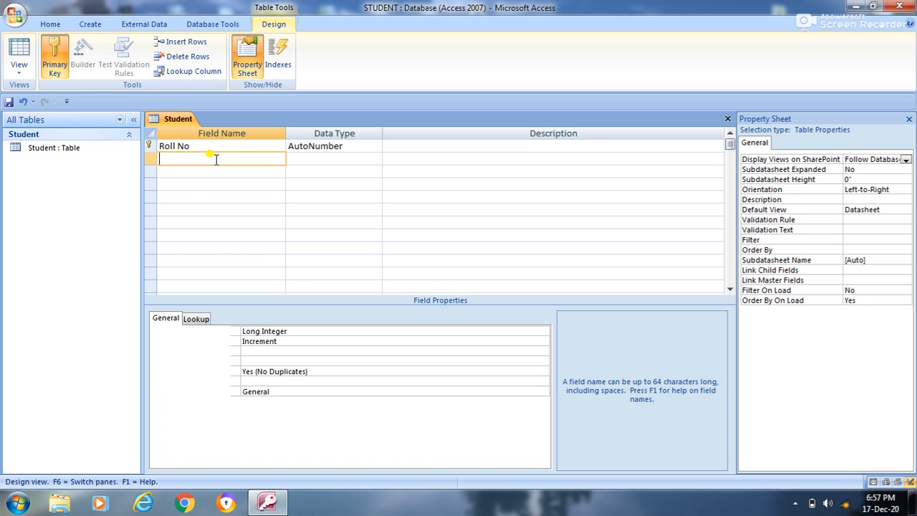
Step: Add a field called Name below Roll No, accepting the use of a reserved word
type("na")
type("me")
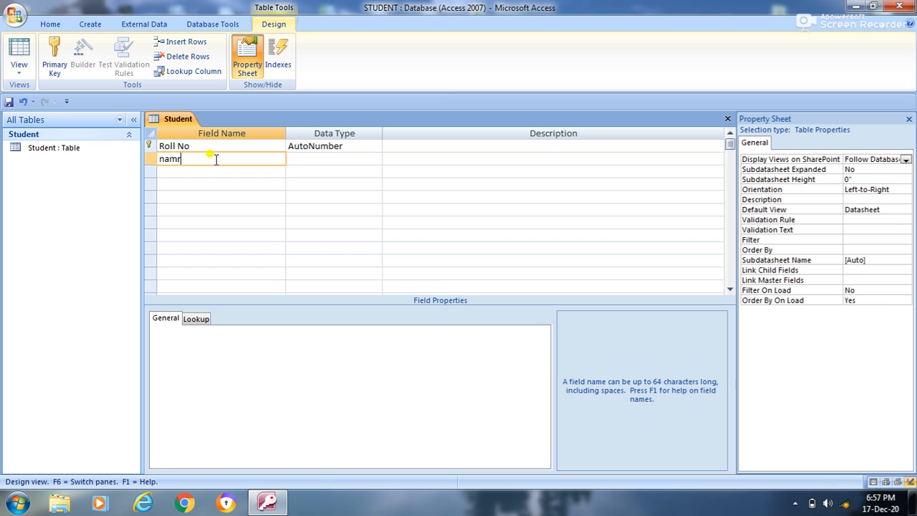
key("BackSpace")
key("BackSpace")
key("BackSpace")
key("BackSpace")
key("Caps_Lock")
type("N")
key("Caps_Lock")
type("ame")
left_click(219, 173)
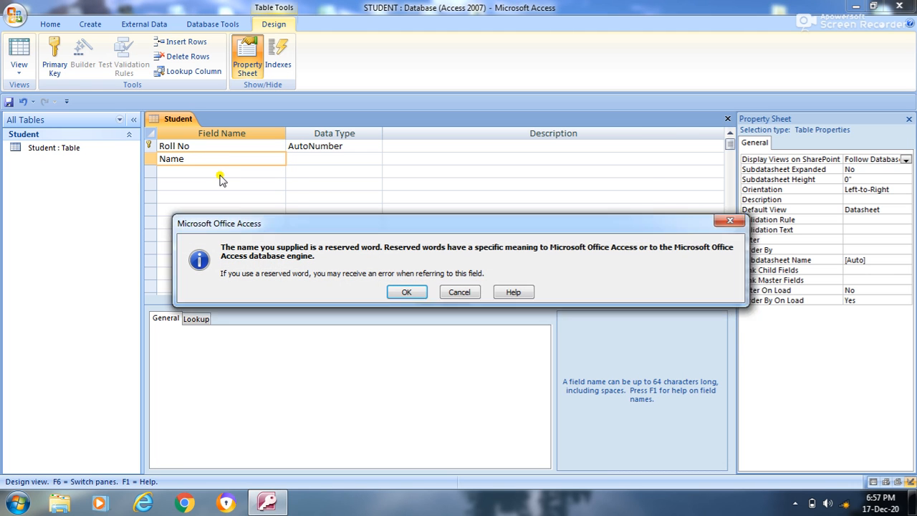
left_click(406, 291)
Step: Add the fields father name, phone no and address below the Name field
left_click(239, 169)
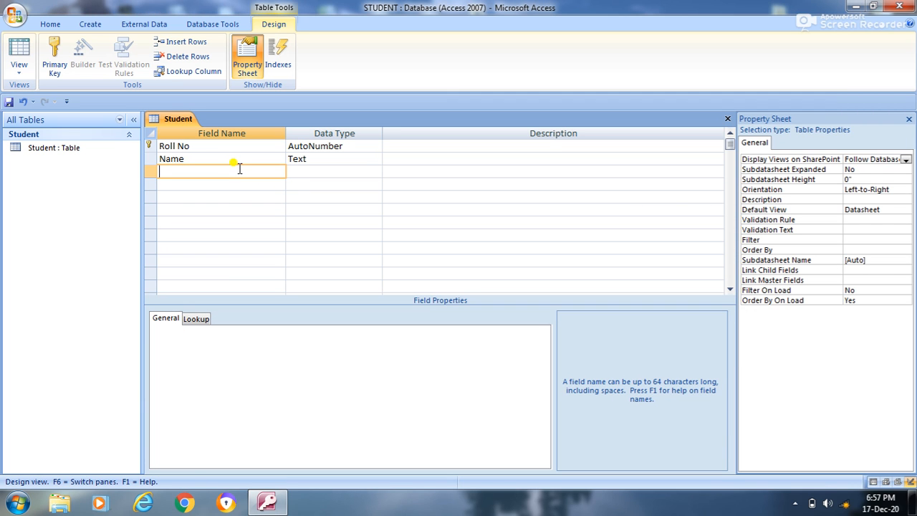
type("father name")
left_click(231, 185)
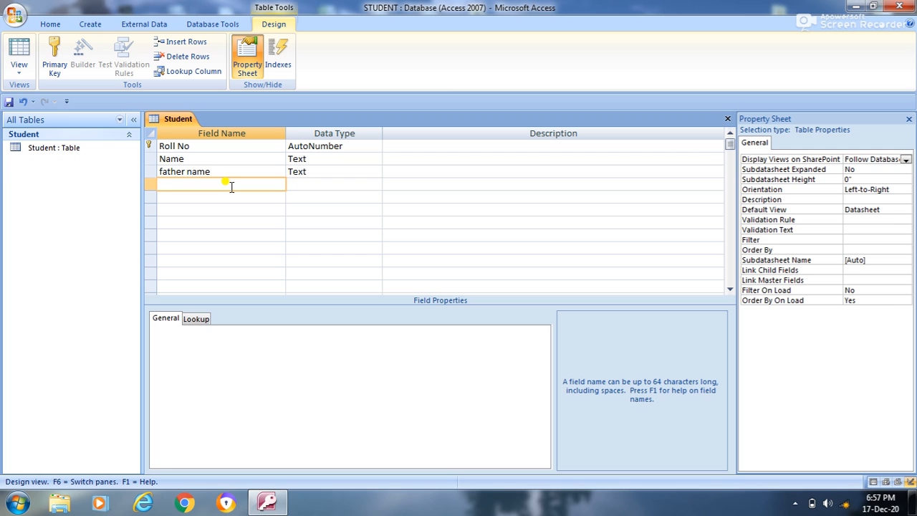
type("pho")
type("ne no")
left_click(224, 196)
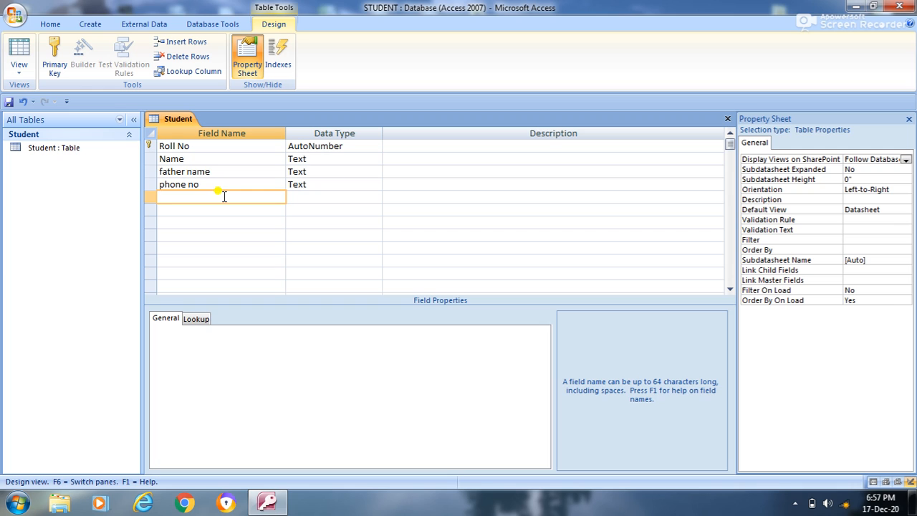
type("address")
left_click(297, 198)
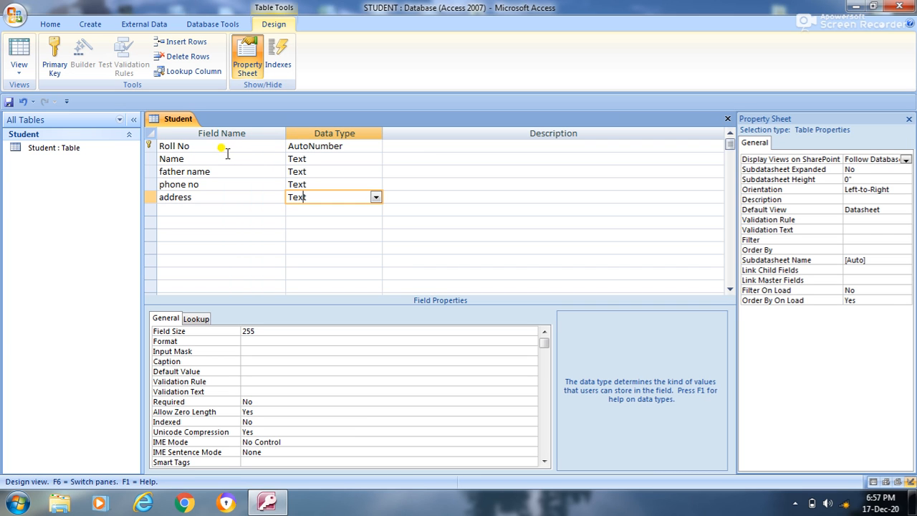
Step: Set the data type of both the Roll No and phone no fields to Number
left_click(363, 146)
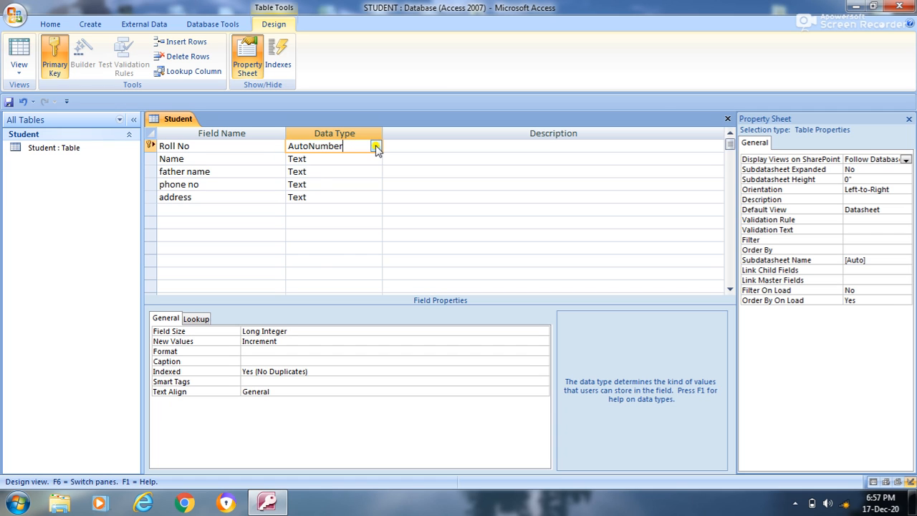
left_click(375, 146)
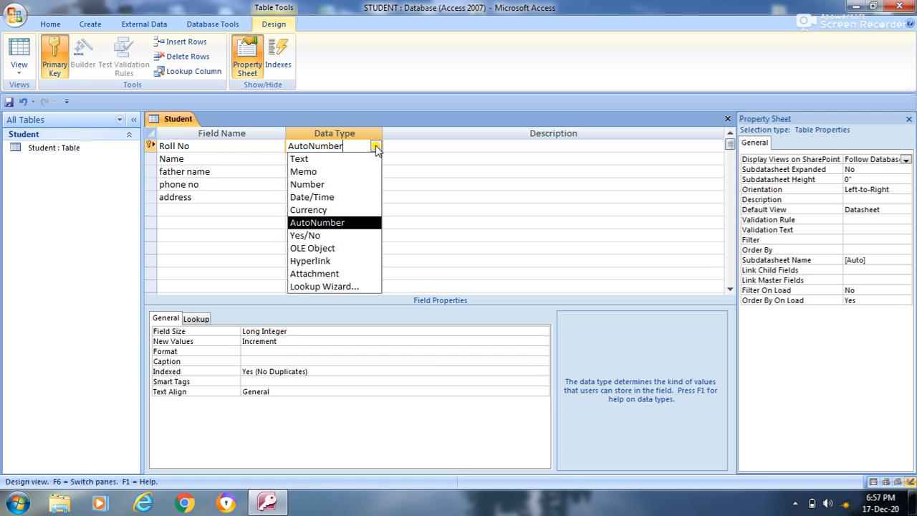
left_click(320, 185)
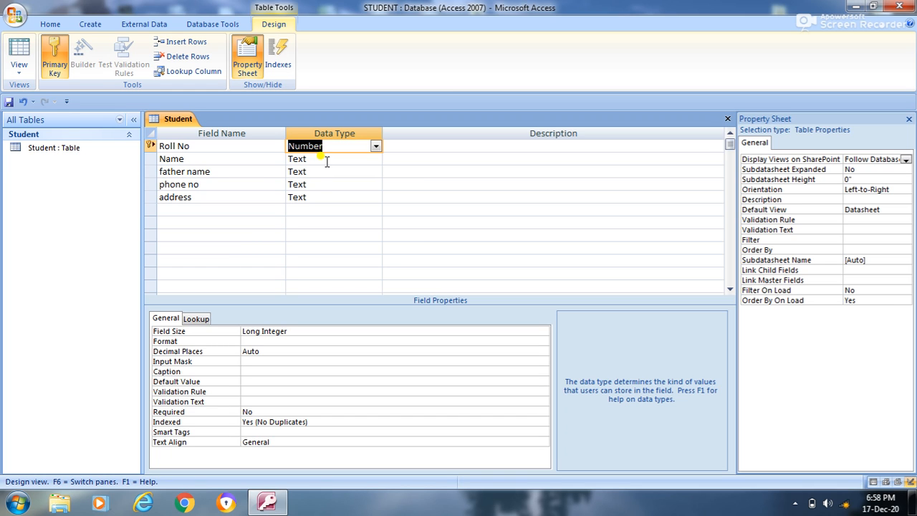
left_click(351, 184)
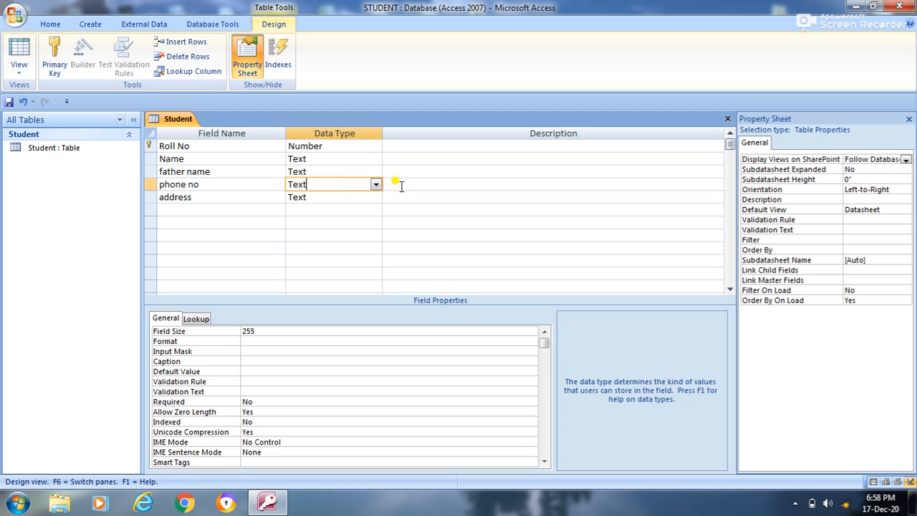
left_click(376, 184)
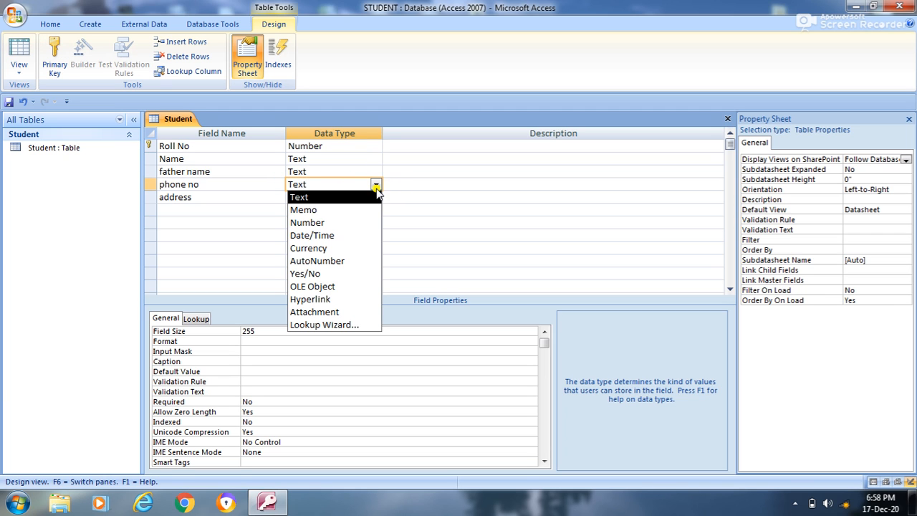
left_click(358, 222)
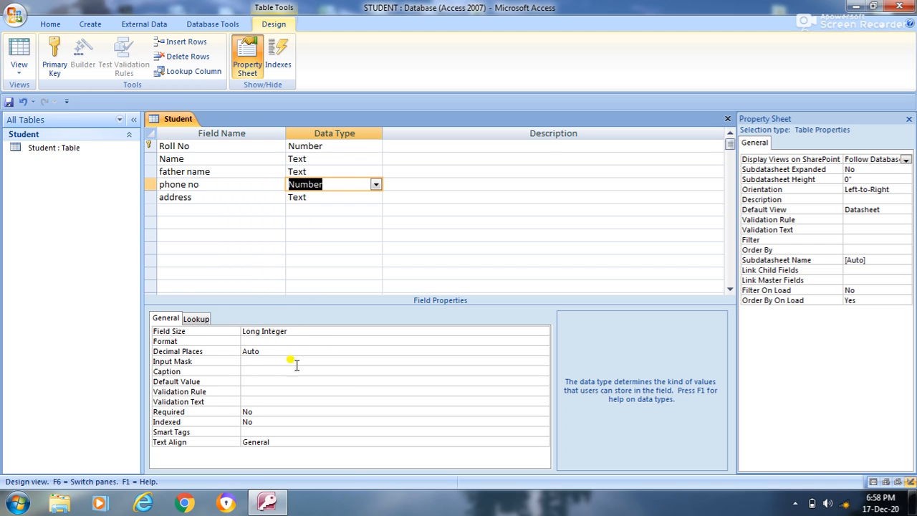
Step: Choose Text as the data type of the address field
left_click(345, 196)
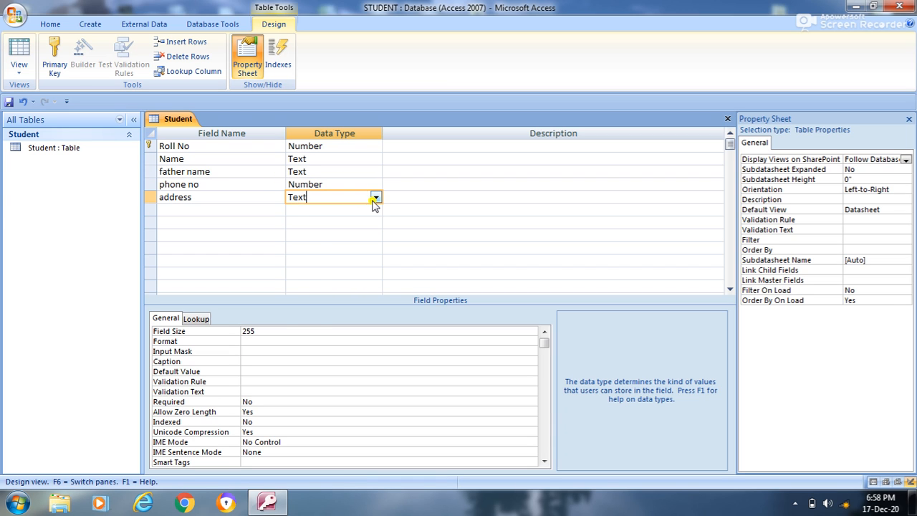
left_click(375, 198)
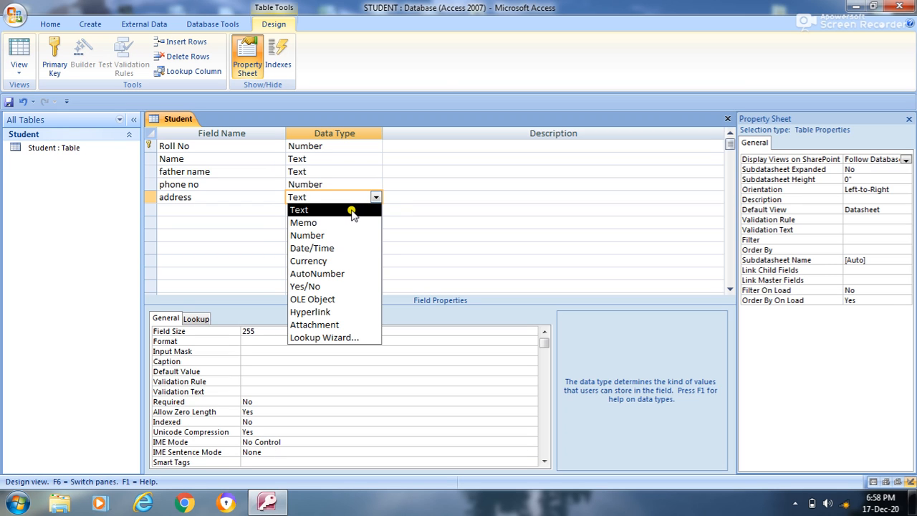
left_click(356, 210)
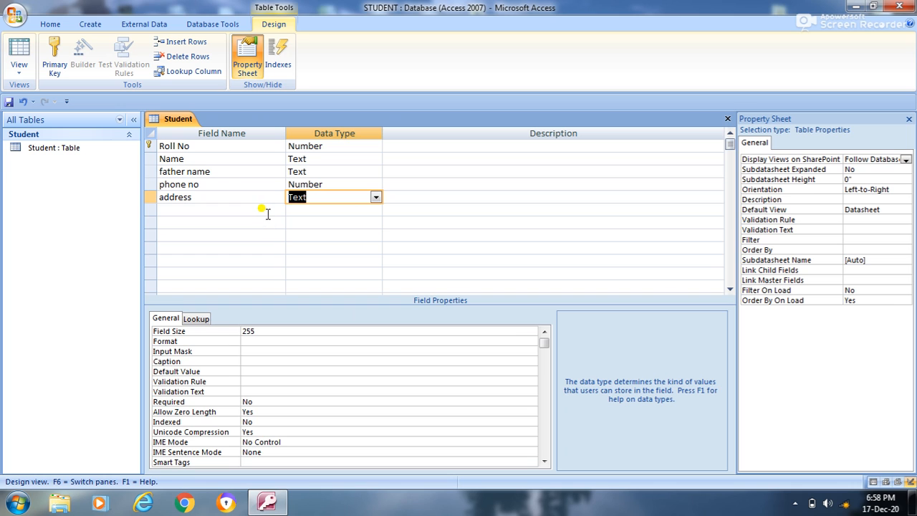
left_click(267, 212)
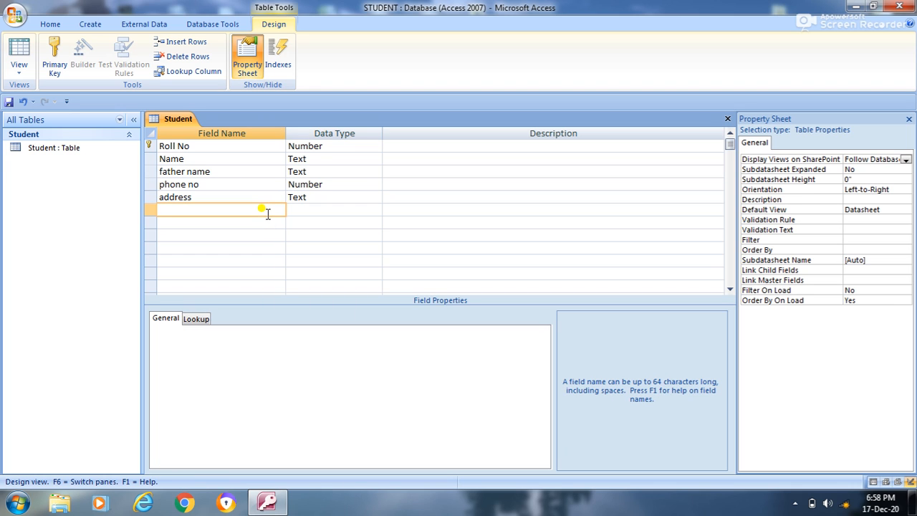
left_click(329, 209)
left_click(375, 211)
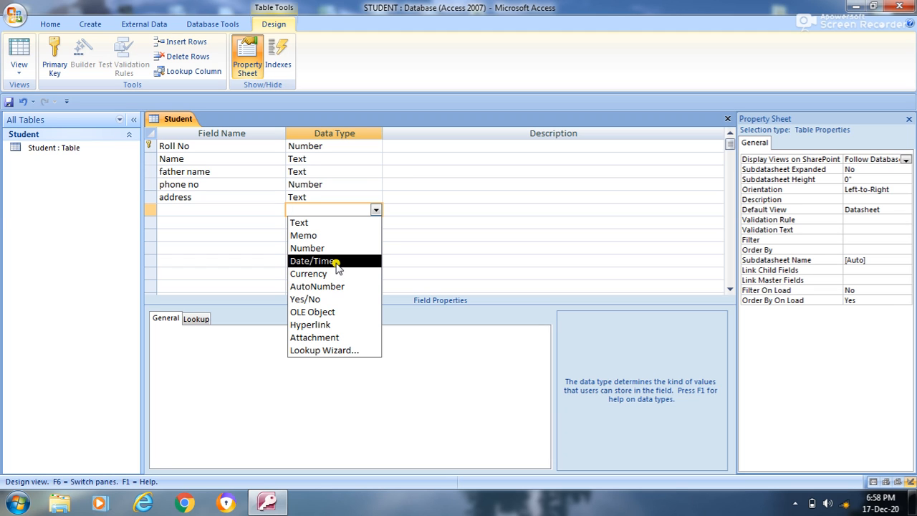
left_click(237, 258)
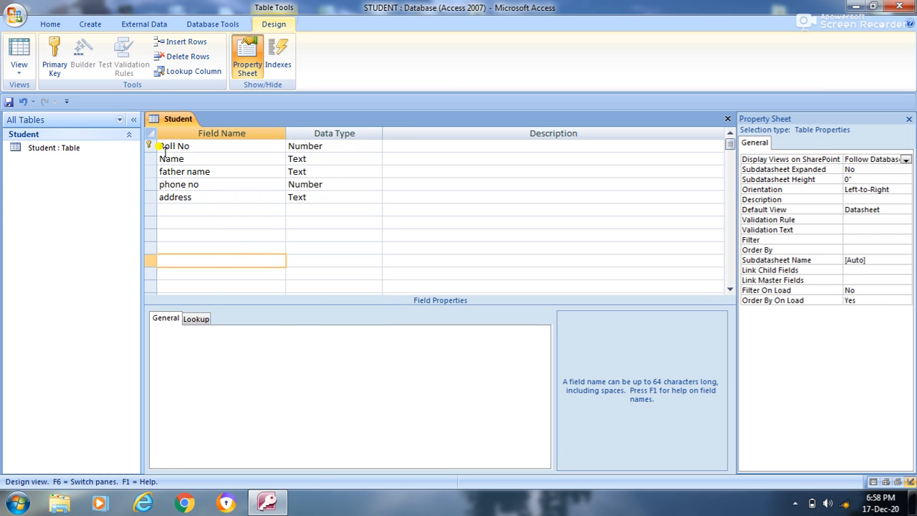
Step: Save the Student table's design and switch the table to Datasheet View
right_click(176, 121)
left_click(206, 132)
right_click(177, 120)
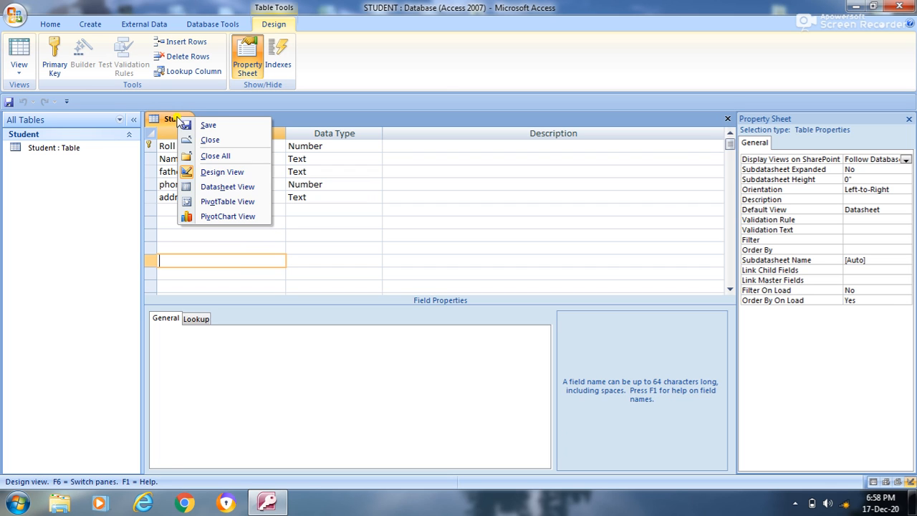
left_click(211, 173)
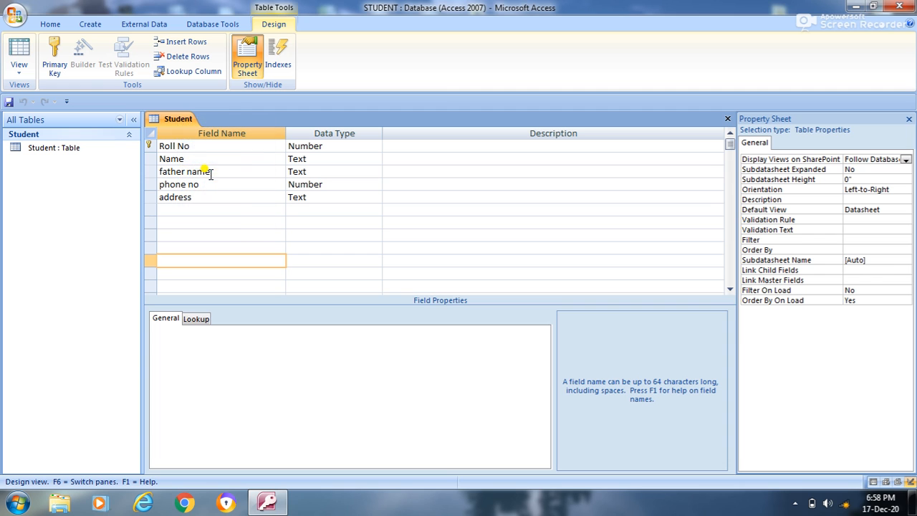
right_click(182, 121)
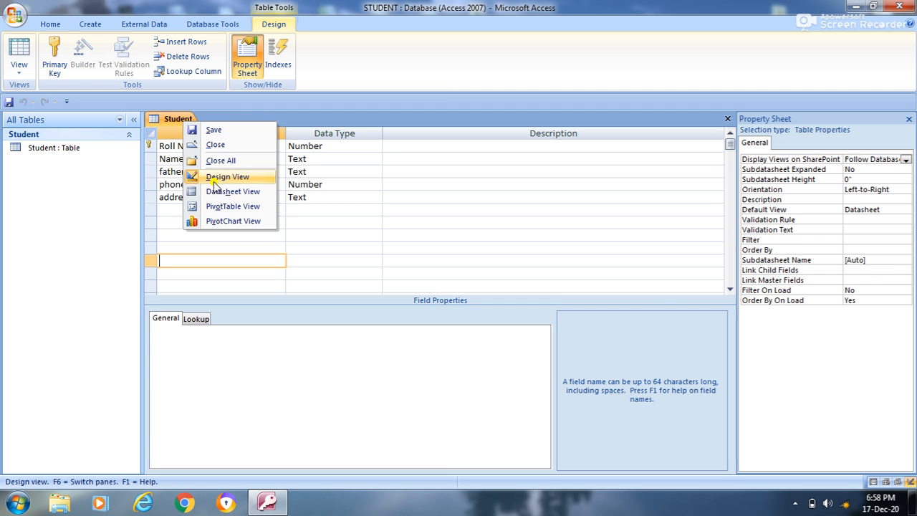
left_click(215, 191)
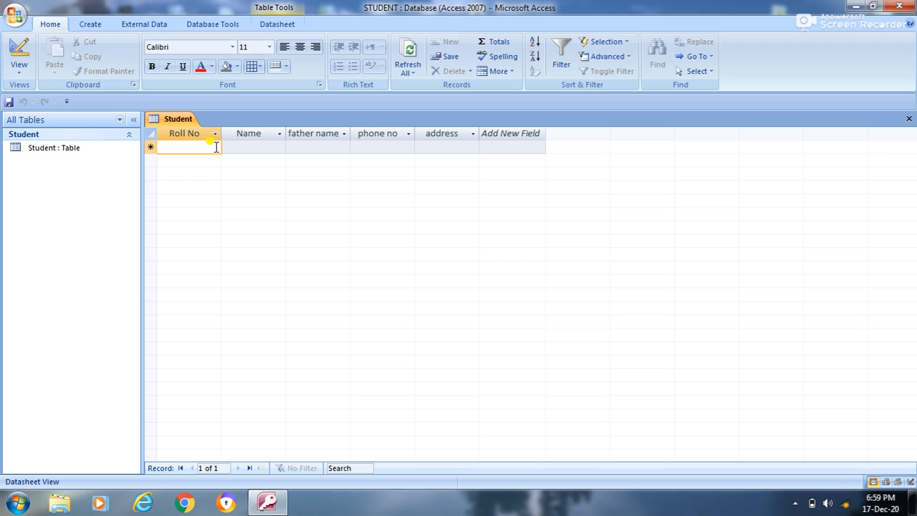
Step: Enter the first student record with Roll No 10, filling in the student's name, father's name, phone number and address
type("10")
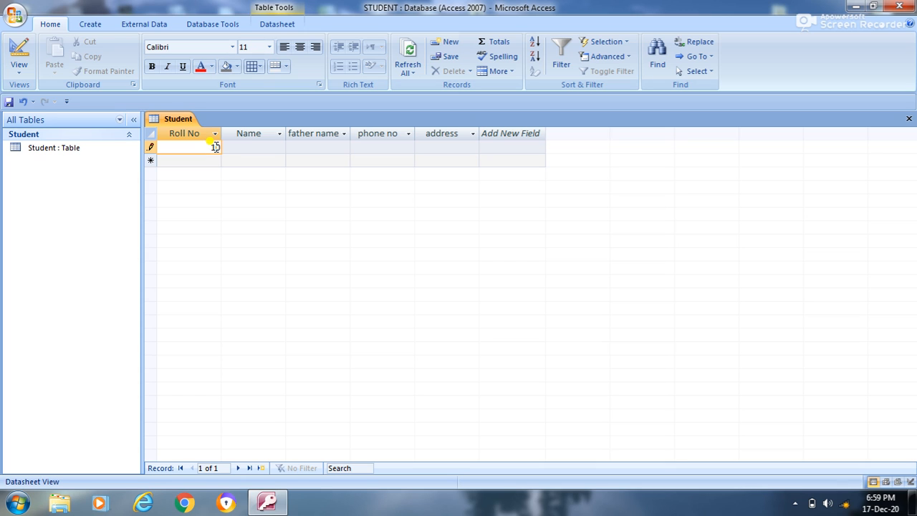
left_click(244, 148)
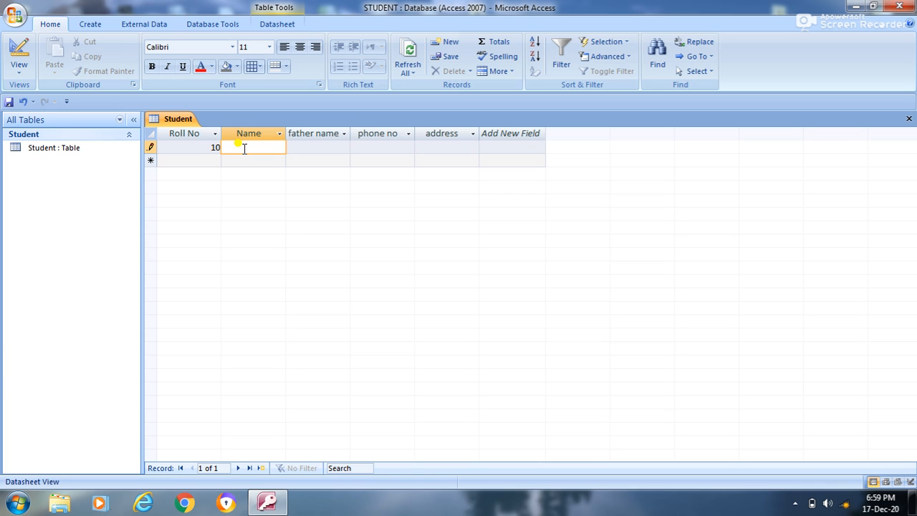
type("ali")
left_click(310, 148)
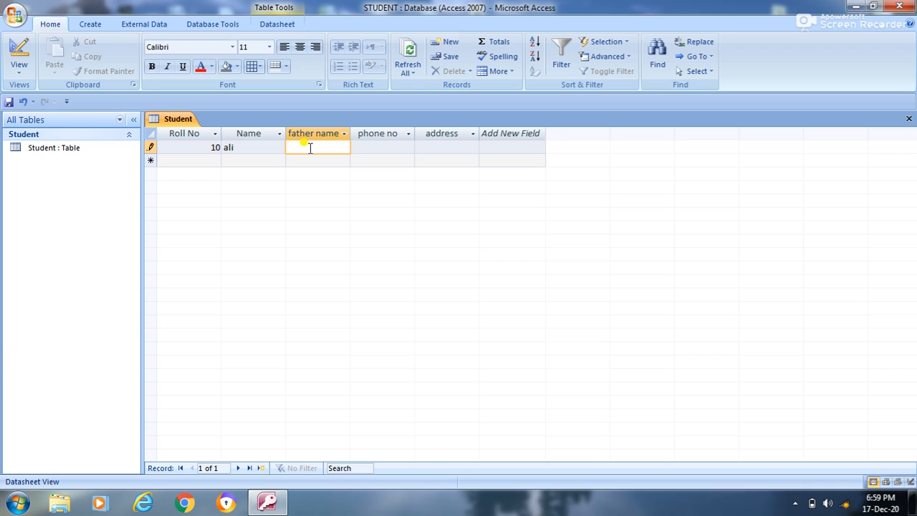
type("zafar")
left_click(376, 148)
type("034454354")
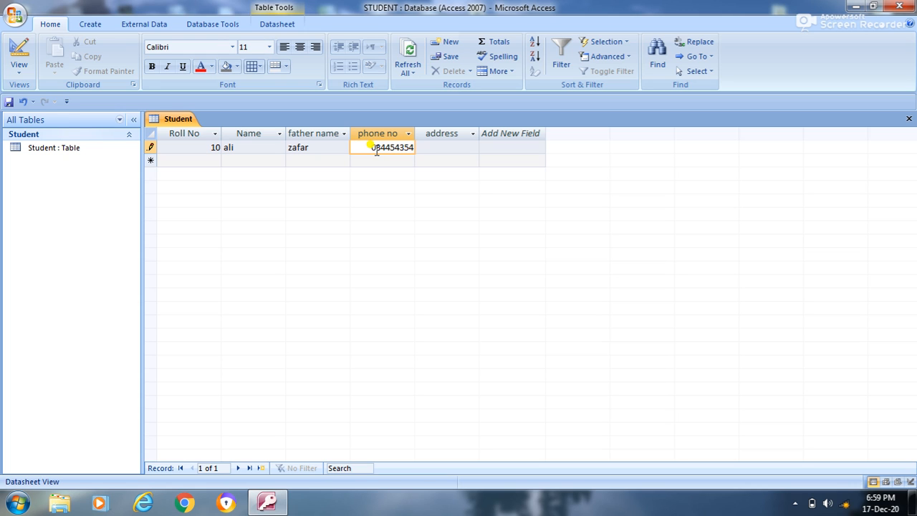
left_click(427, 148)
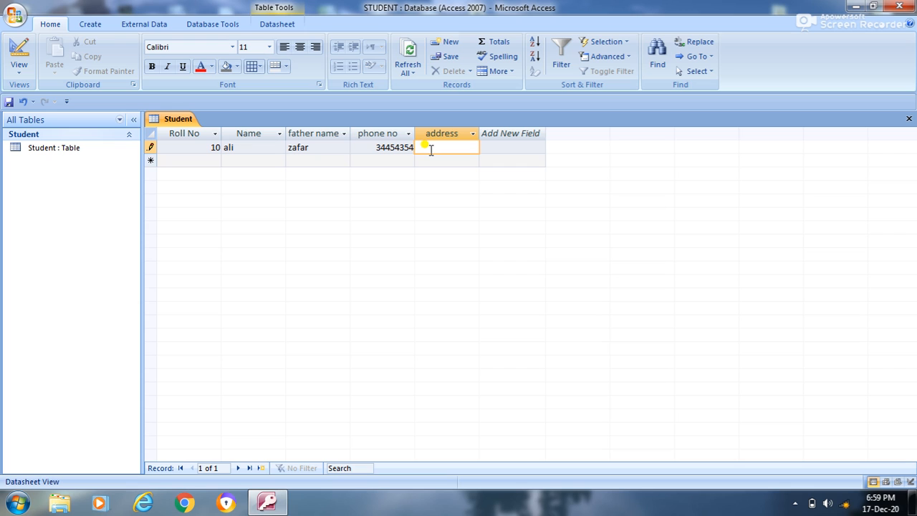
type("abc786")
left_click(485, 147)
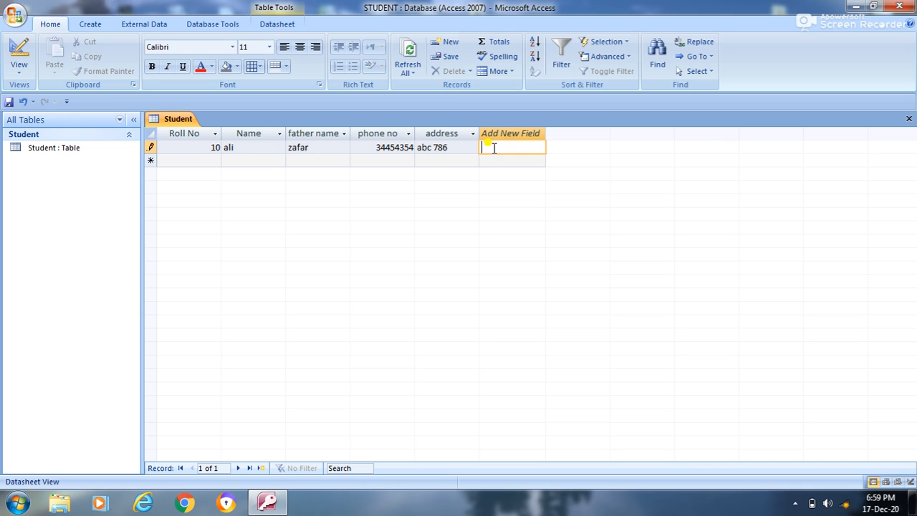
Step: Add a second student record with Roll No 20, including the student's name, father's name, phone number and address
left_click(213, 161)
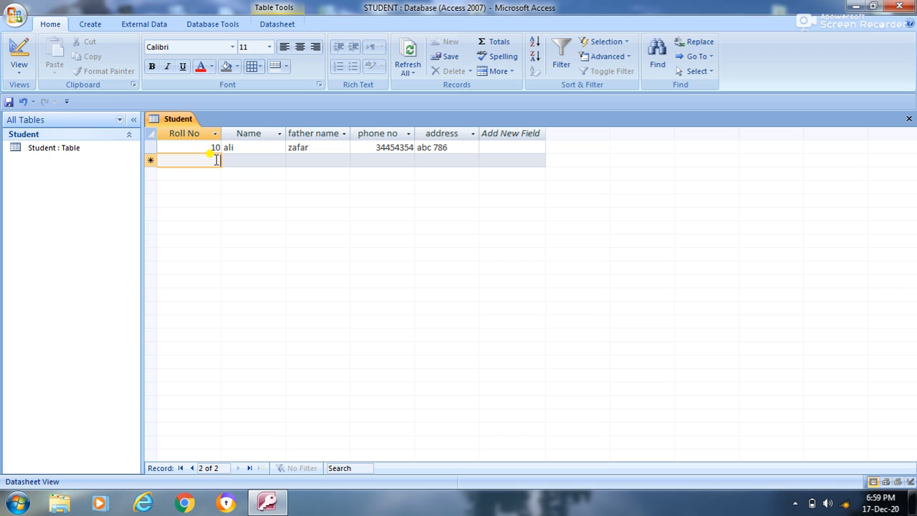
type("20")
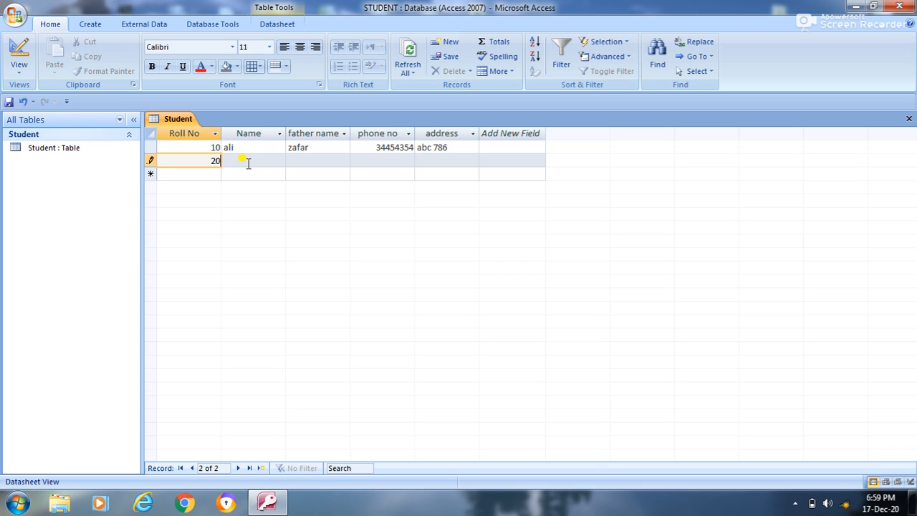
left_click(247, 164)
type("hassan")
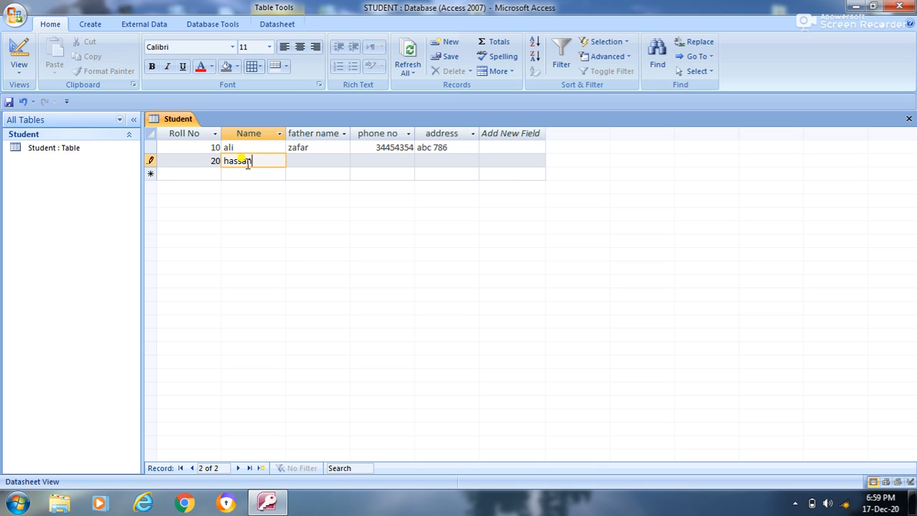
left_click(301, 160)
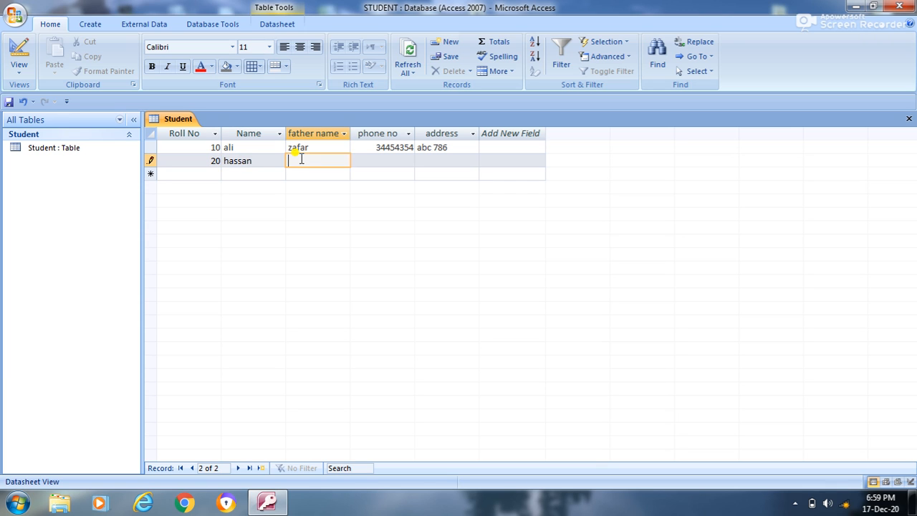
type("ali")
left_click(385, 161)
type("034245")
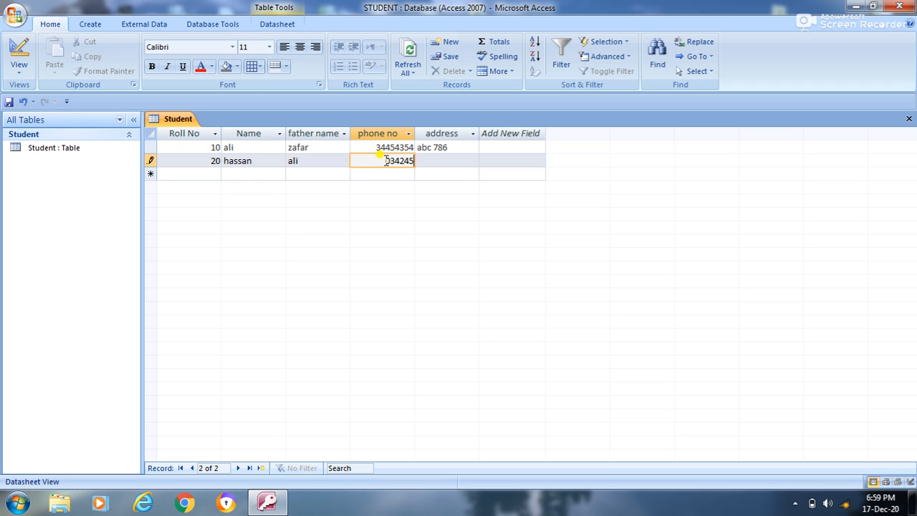
left_click(421, 161)
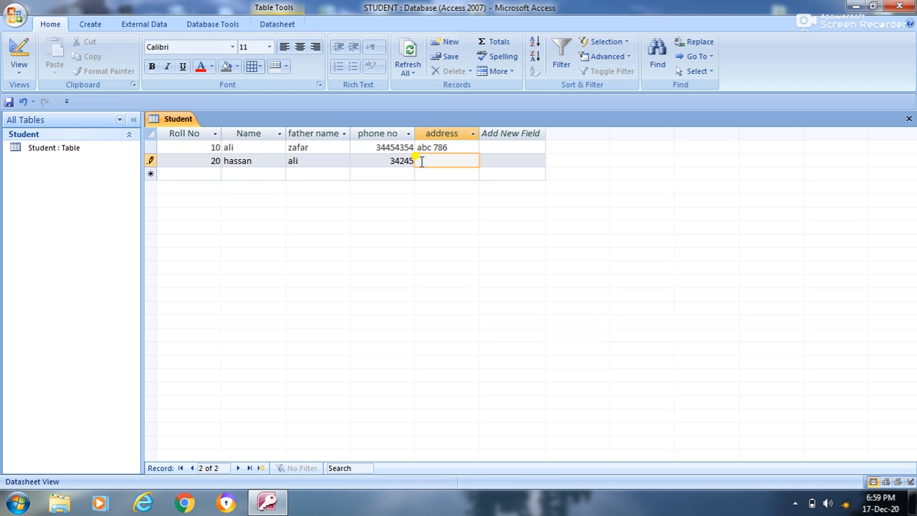
type("xyz888")
Step: Add a third student record with Roll No 30 and complete its name, father name, phone number and address fields
left_click(204, 174)
type("30")
left_click(233, 178)
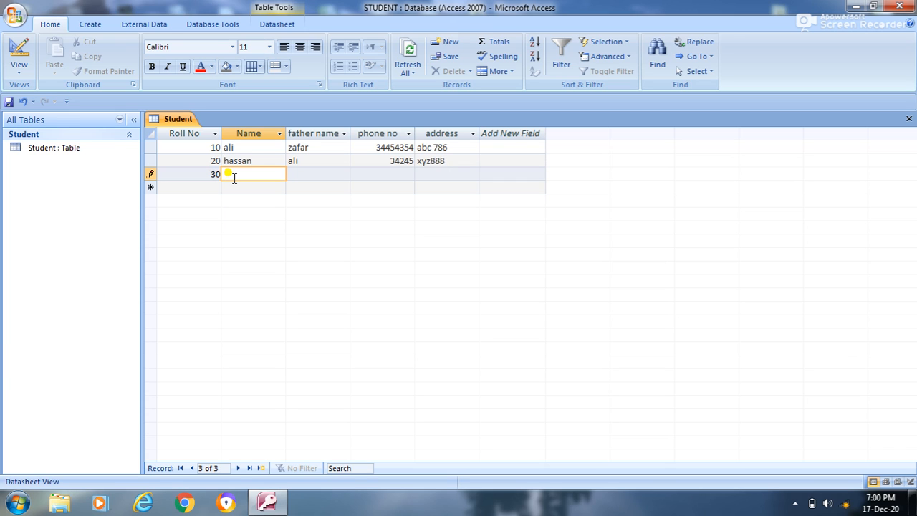
type("saniyal")
left_click(301, 174)
type("asad")
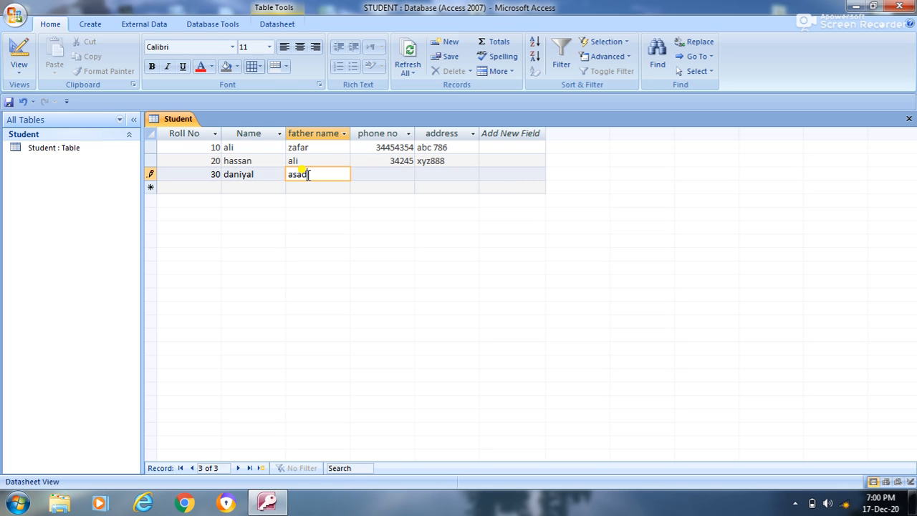
left_click(360, 176)
type("0393939")
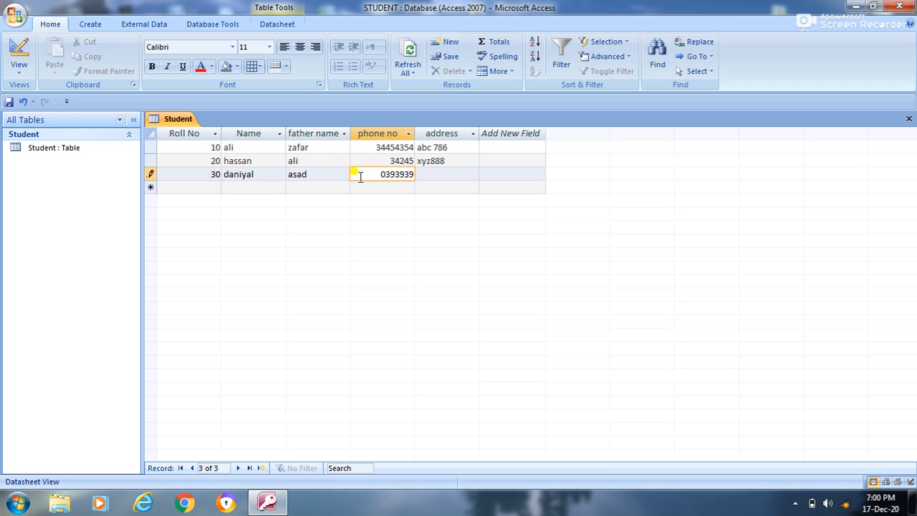
left_click(440, 174)
type("ewr456")
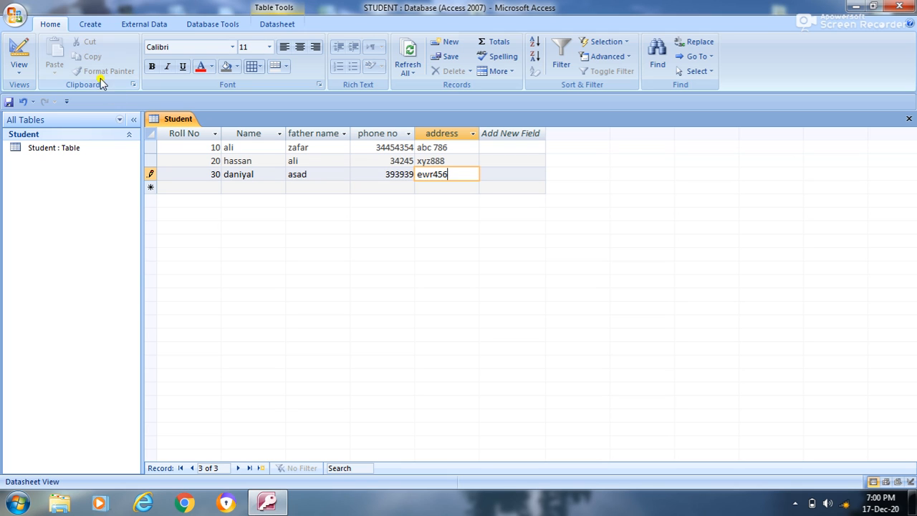
Step: Create a second table in the database and save it under the name Libray
left_click(90, 25)
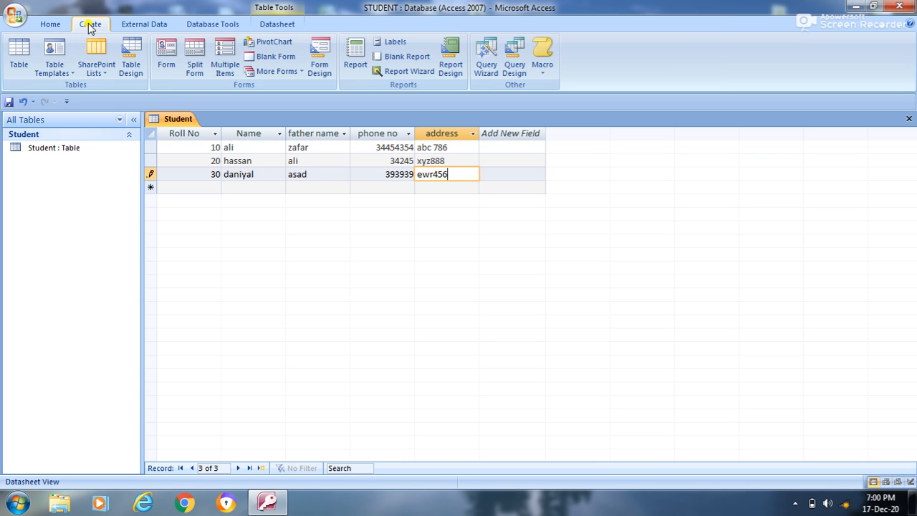
left_click(26, 56)
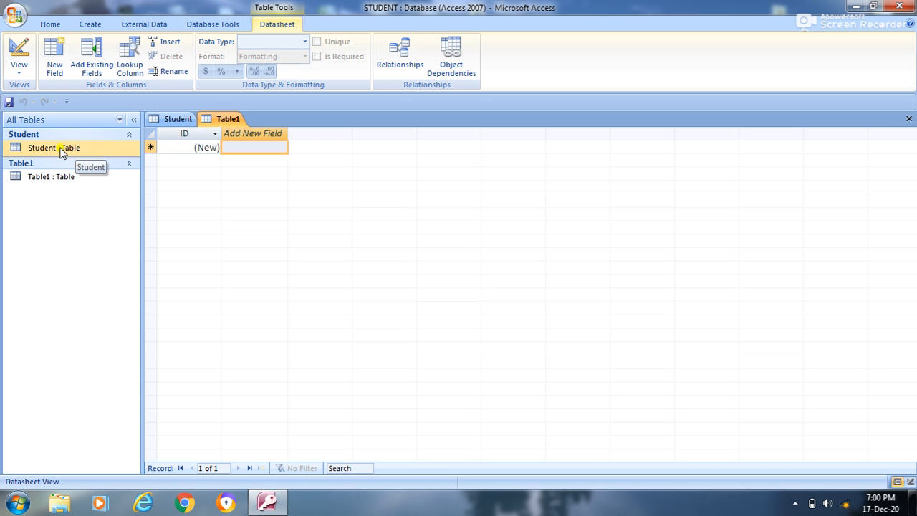
right_click(219, 121)
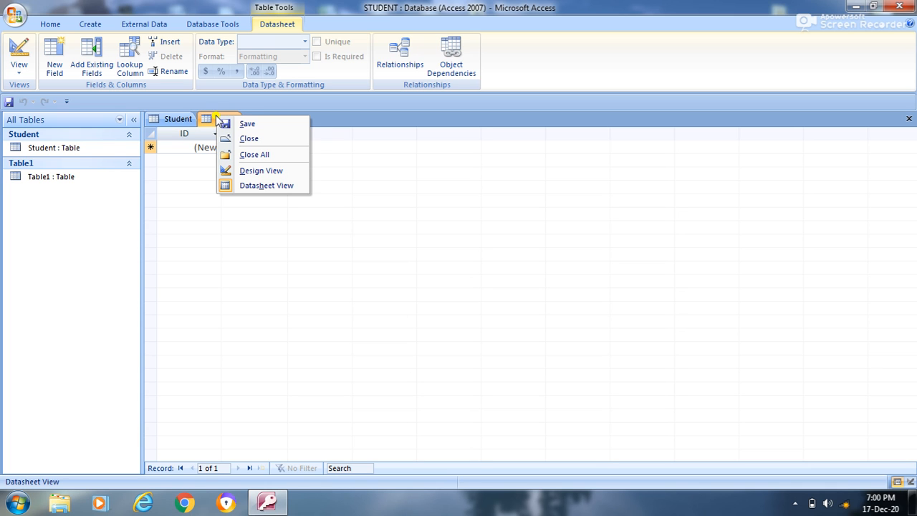
left_click(232, 124)
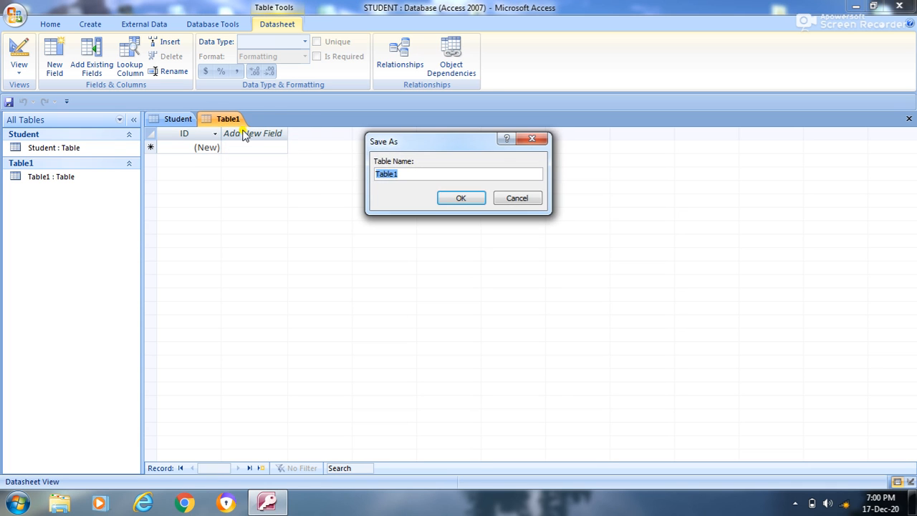
left_click(400, 173)
key("BackSpace")
key("BackSpace")
key("BackSpace")
key("BackSpace")
key("BackSpace")
key("BackSpace")
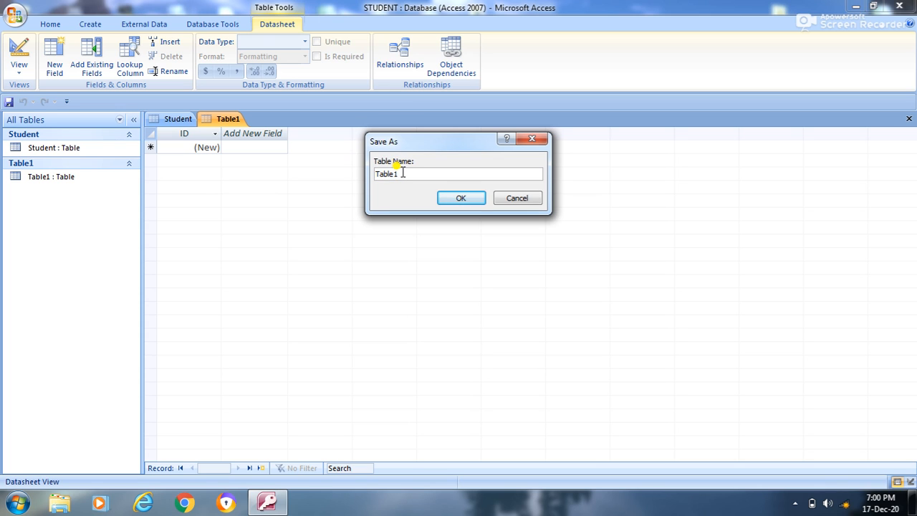
type("lib")
type("y")
key("Left")
key("Left")
key("Left")
key("Left")
key("Left")
key("BackSpace")
key("Caps_Lock")
type("L")
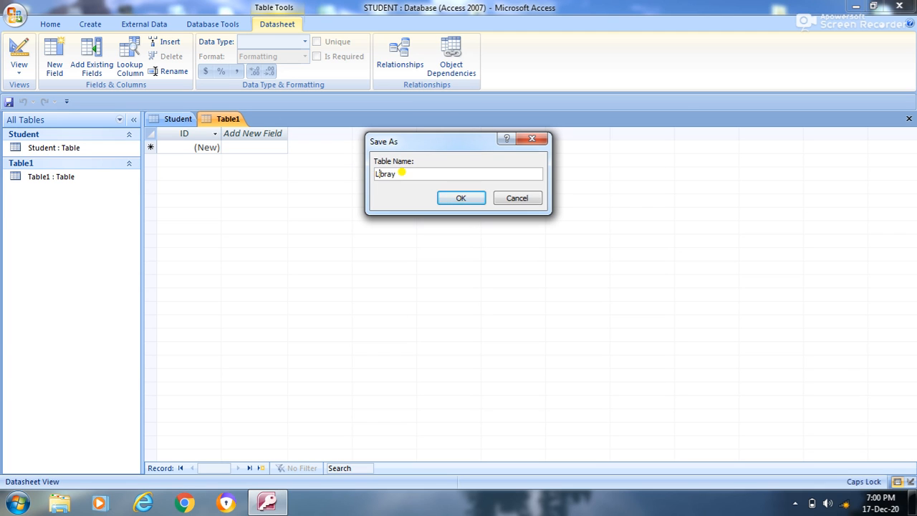
left_click(462, 199)
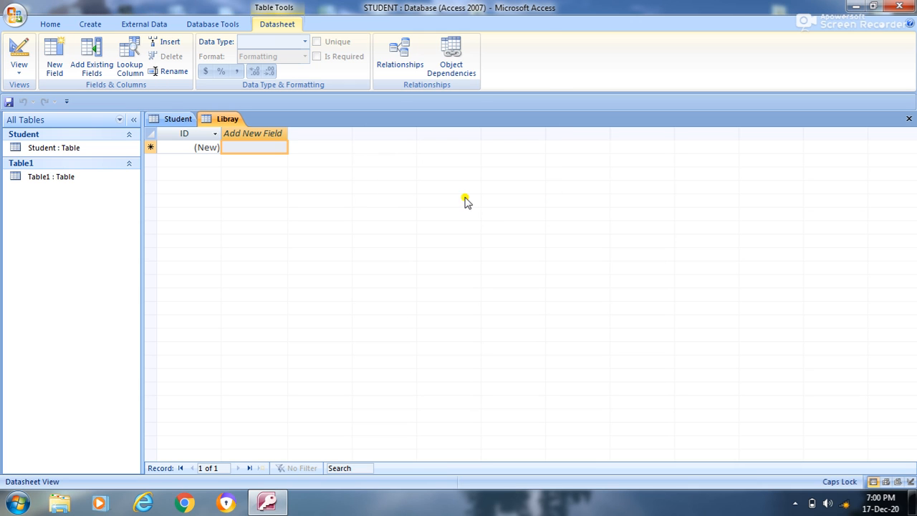
Step: Switch the Libray table to Design View
right_click(236, 123)
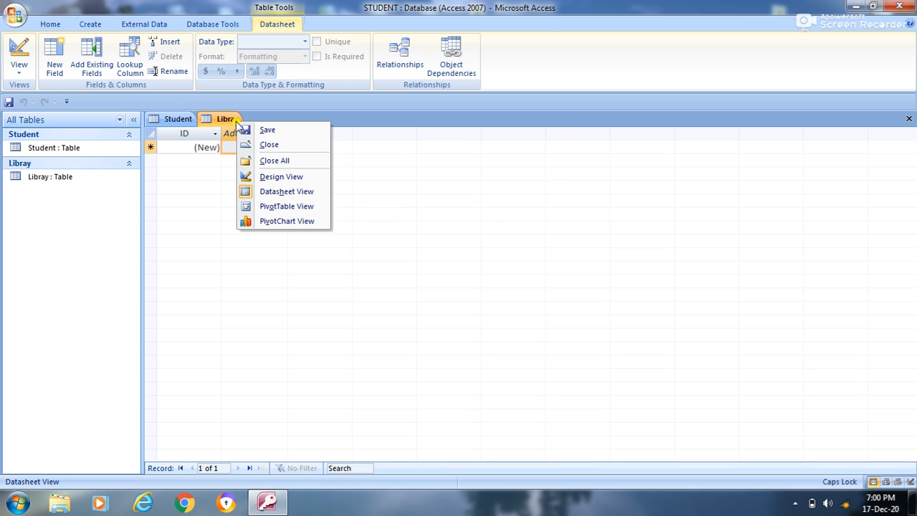
left_click(270, 178)
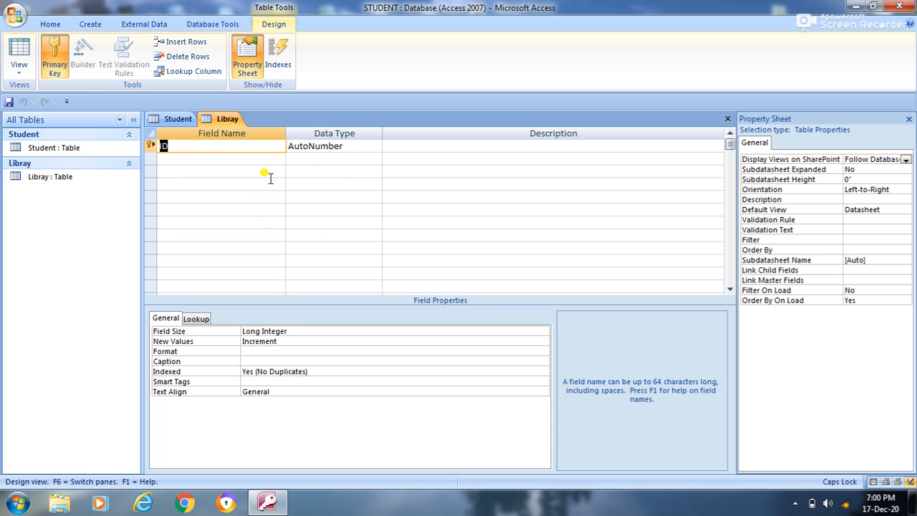
left_click(254, 149)
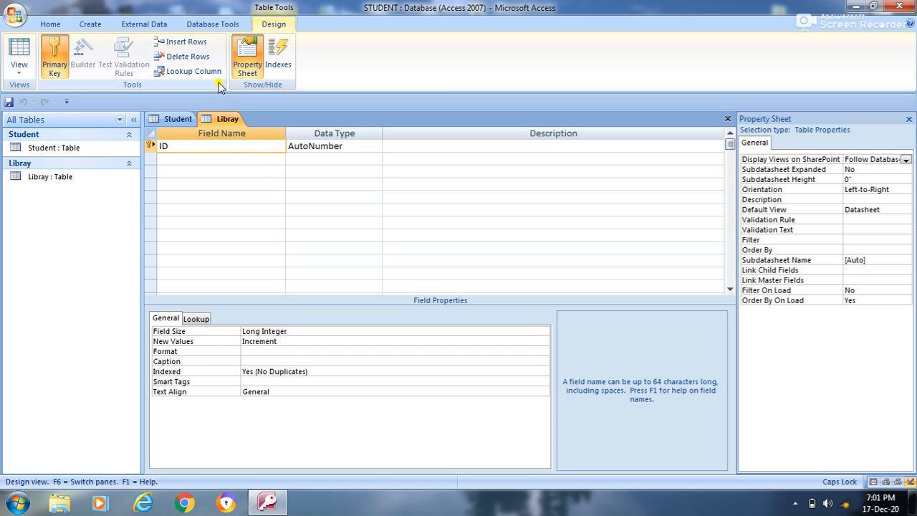
right_click(219, 119)
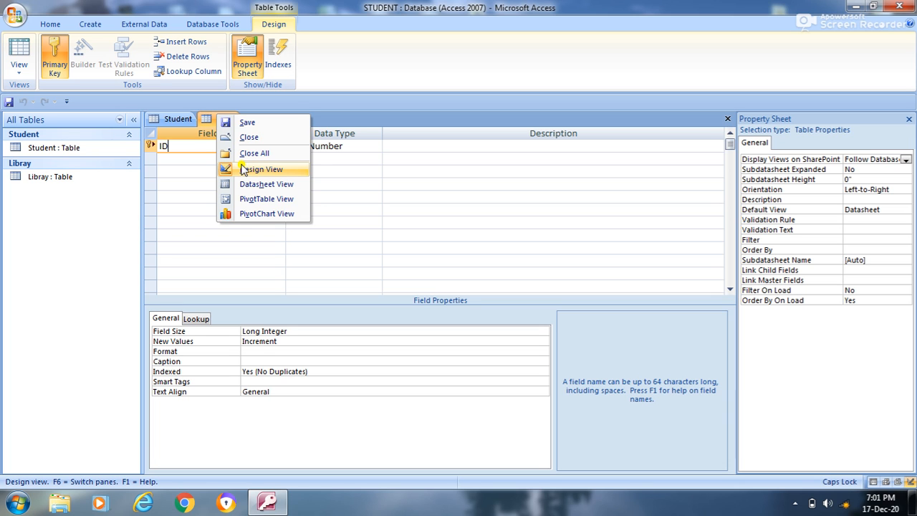
left_click(850, 7)
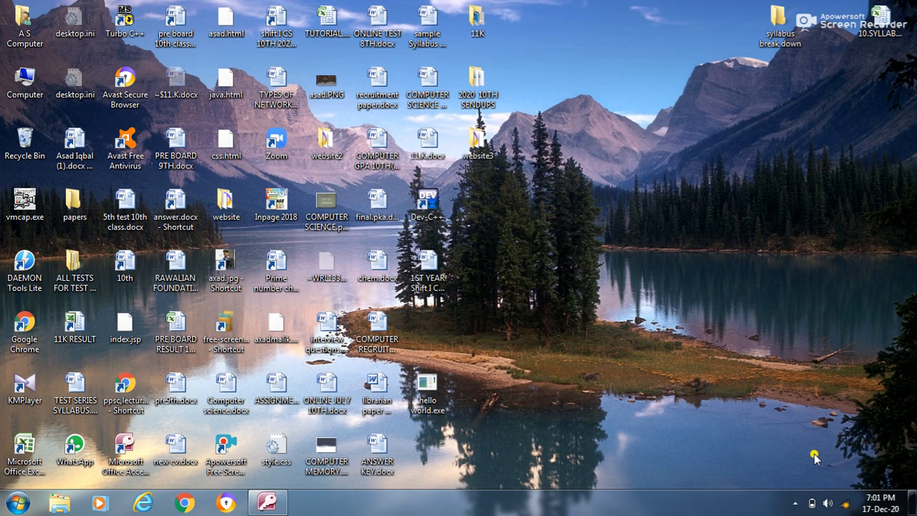
left_click(794, 504)
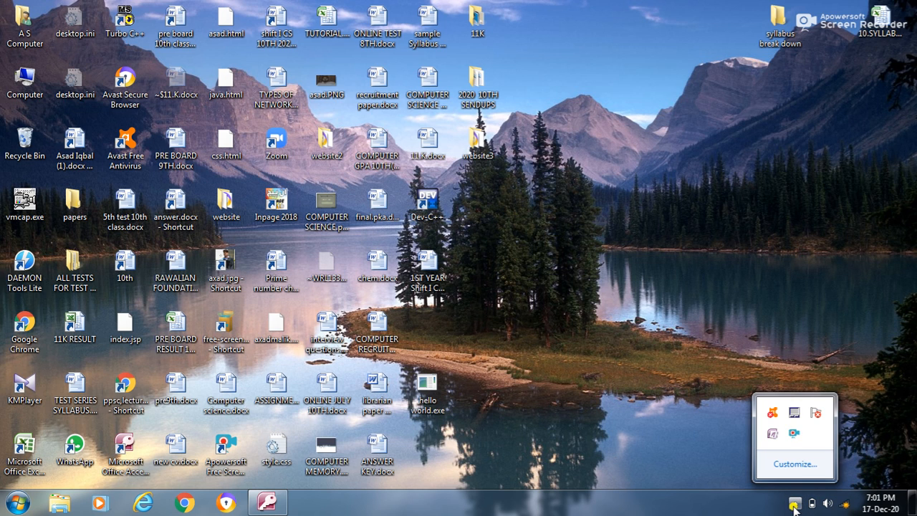
right_click(797, 435)
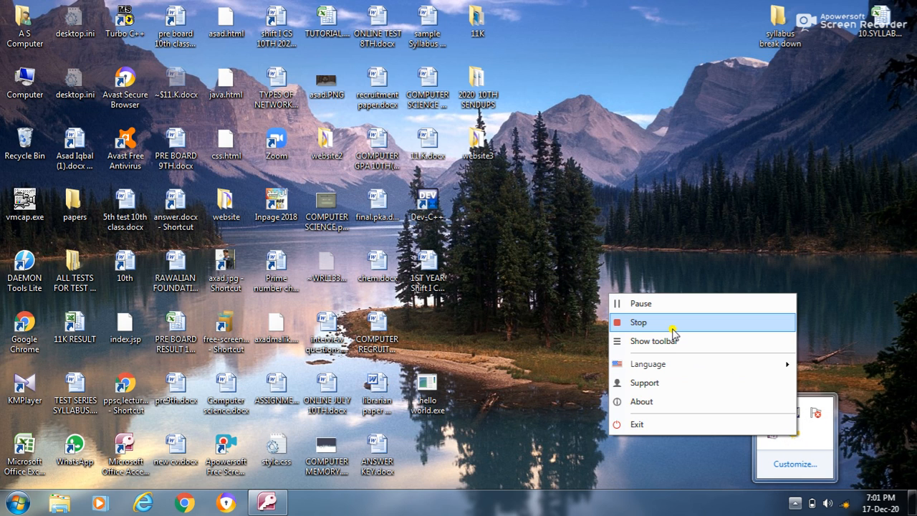